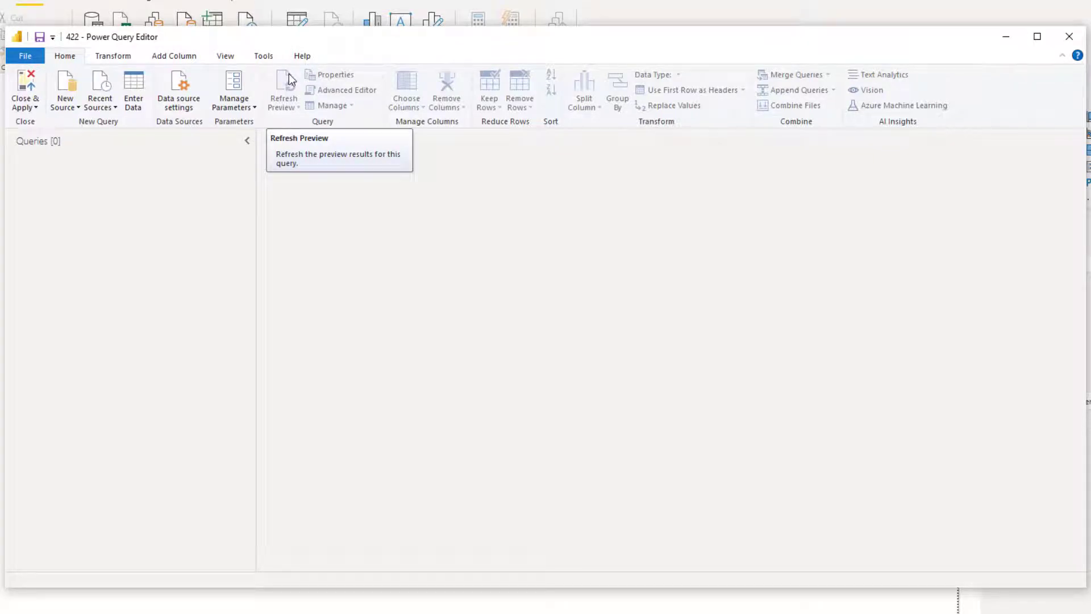
- Move the editor window aside and add a new blank query, Query1, from New Source
{"action": "left_click_drag", "start_coordinate": [373, 37], "coordinate": [381, 84]}
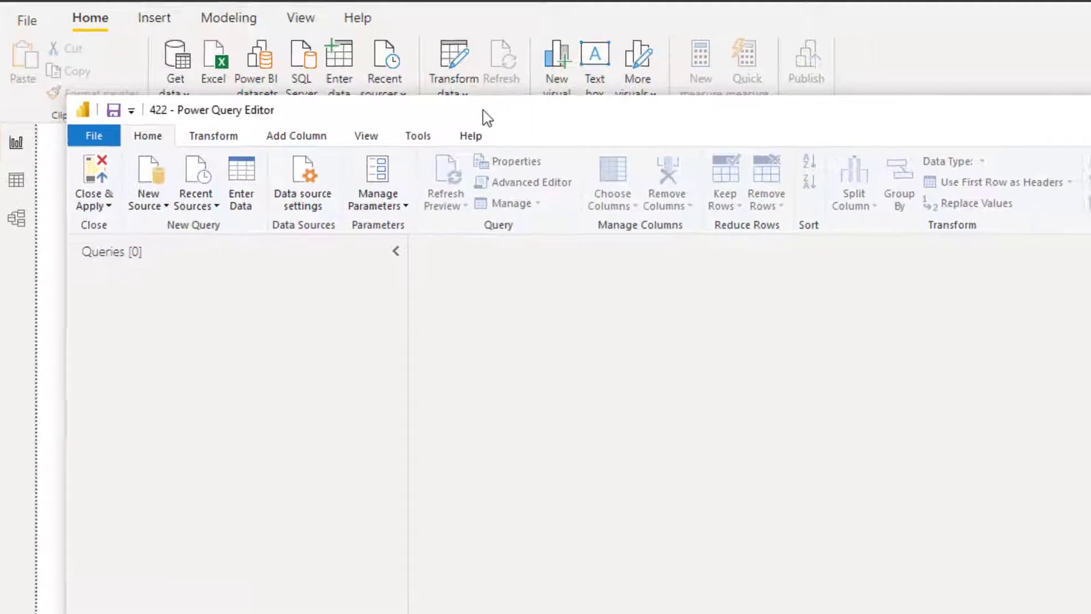
{"action": "left_click", "coordinate": [148, 206]}
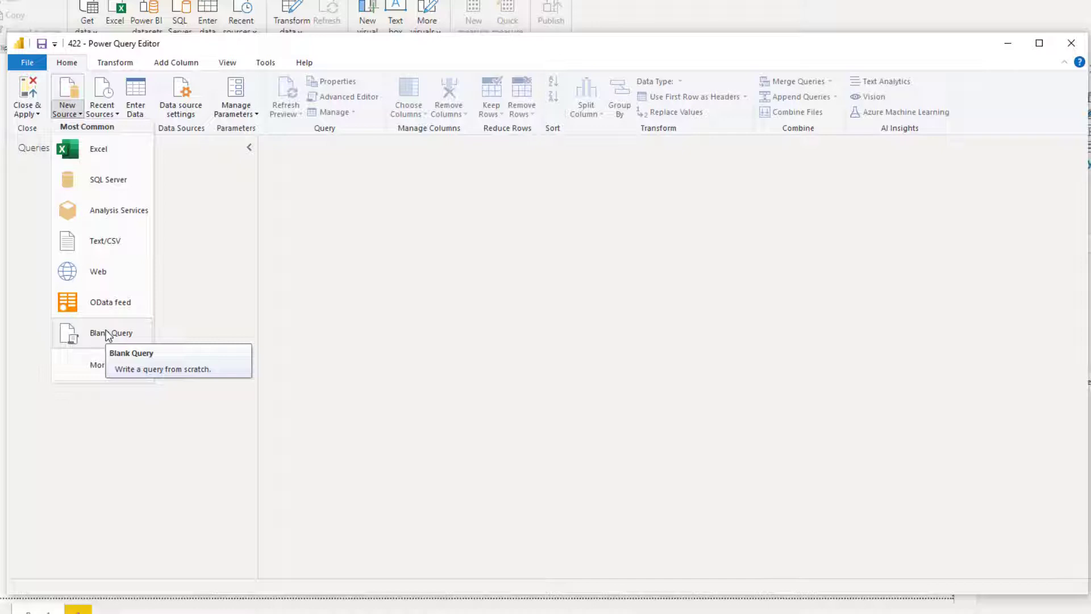
{"action": "left_click", "coordinate": [108, 335]}
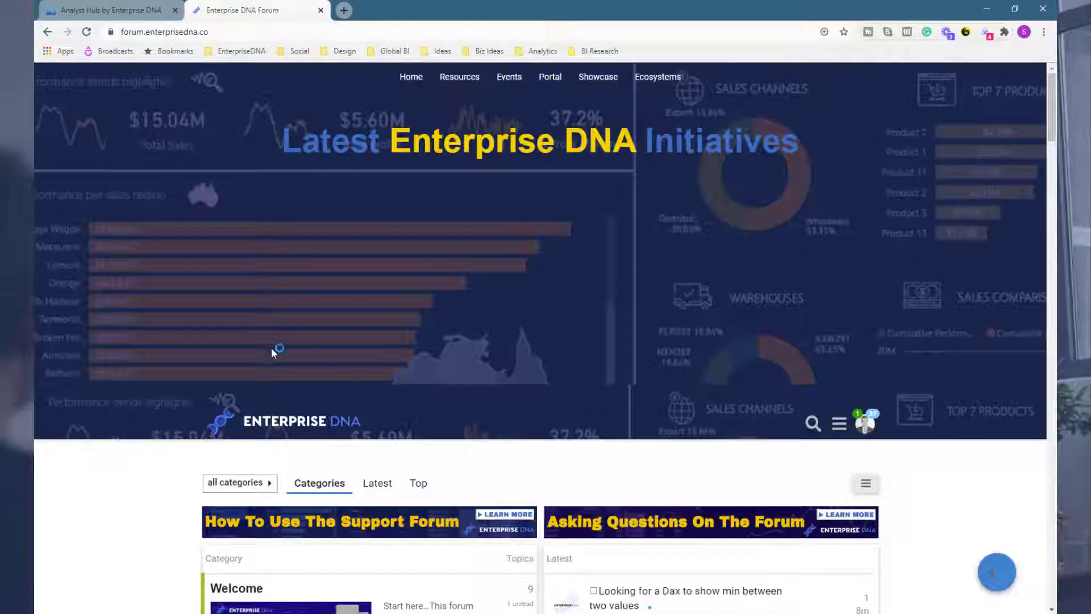
- Switch to the Enterprise DNA Forum in Chrome and reveal its full web address
{"action": "left_click", "coordinate": [270, 580]}
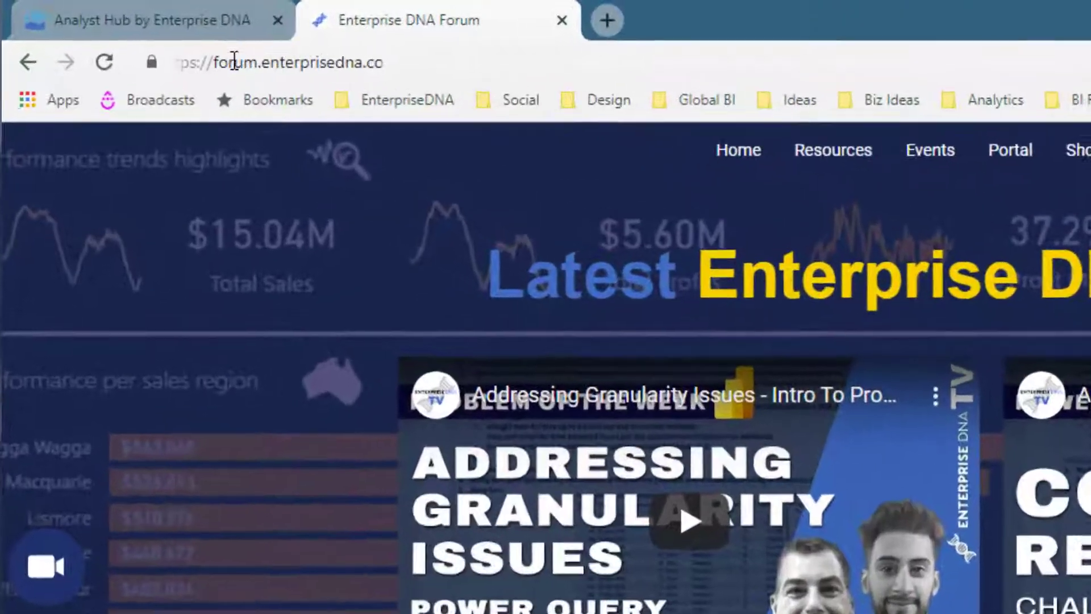
{"action": "left_click_drag", "start_coordinate": [148, 31], "coordinate": [213, 32]}
{"action": "left_click", "coordinate": [238, 32]}
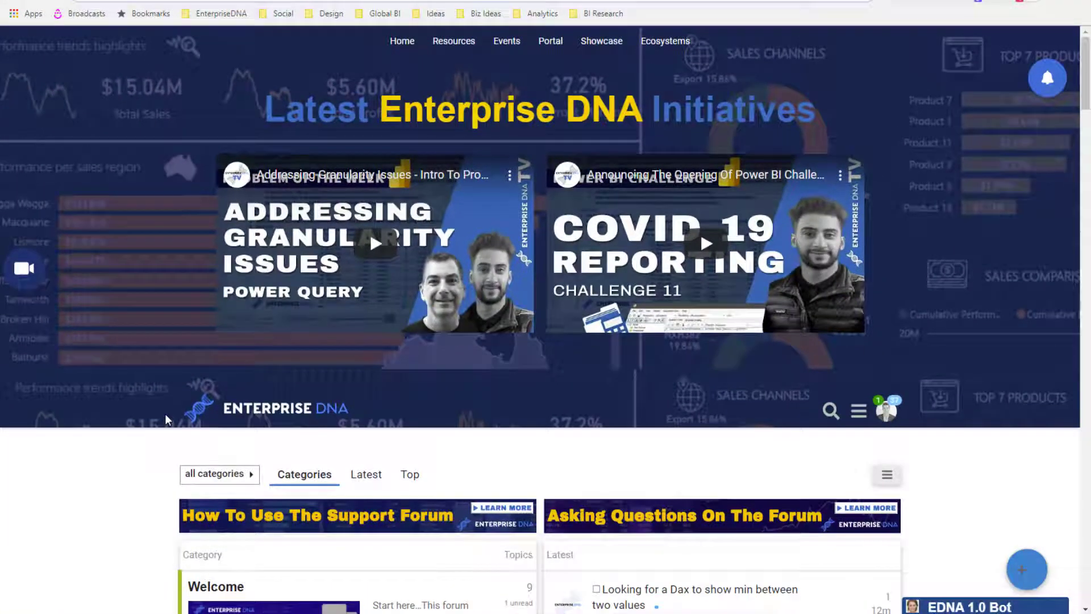
- Scroll down the forum's category list and open the M Code Showcase category
{"action": "scroll", "coordinate": [150, 415], "scroll_direction": "down", "scroll_amount": 3}
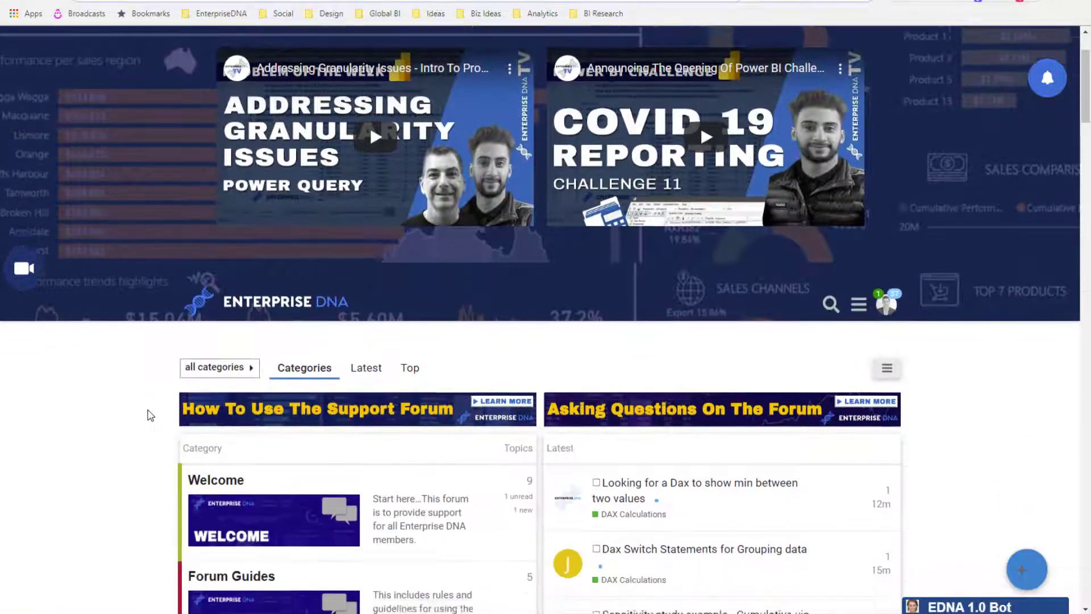
{"action": "scroll", "coordinate": [150, 415], "scroll_direction": "down", "scroll_amount": 10}
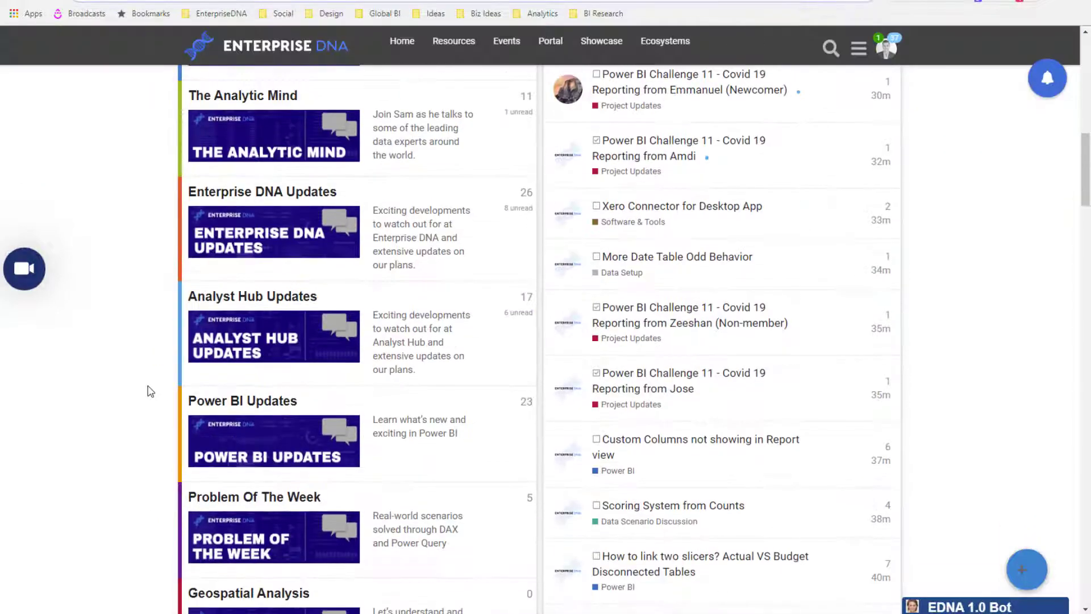
{"action": "scroll", "coordinate": [150, 391], "scroll_direction": "down", "scroll_amount": 15}
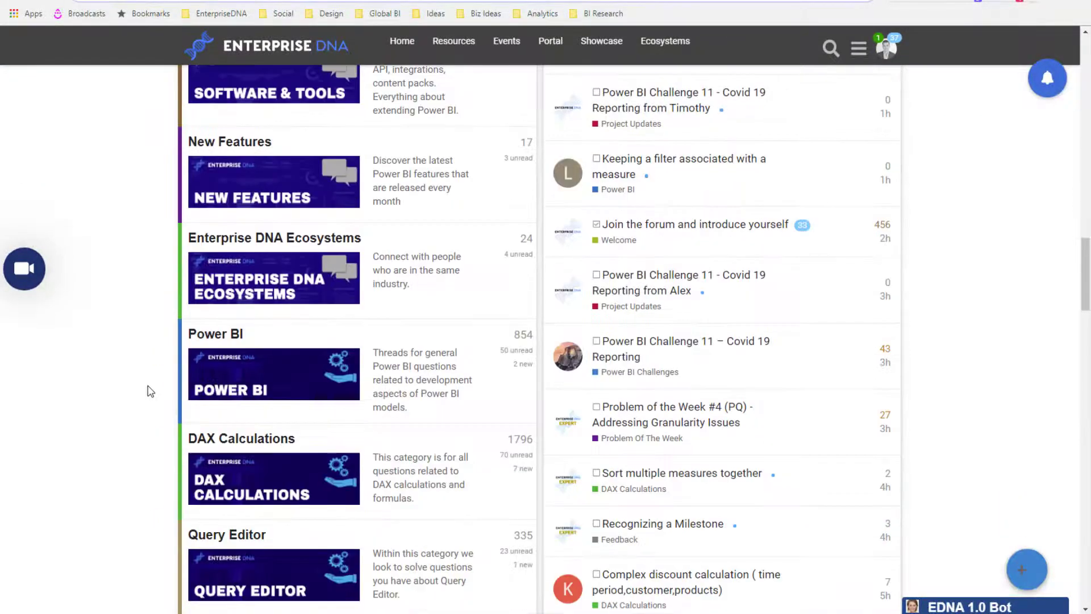
{"action": "scroll", "coordinate": [150, 391], "scroll_direction": "down", "scroll_amount": 15}
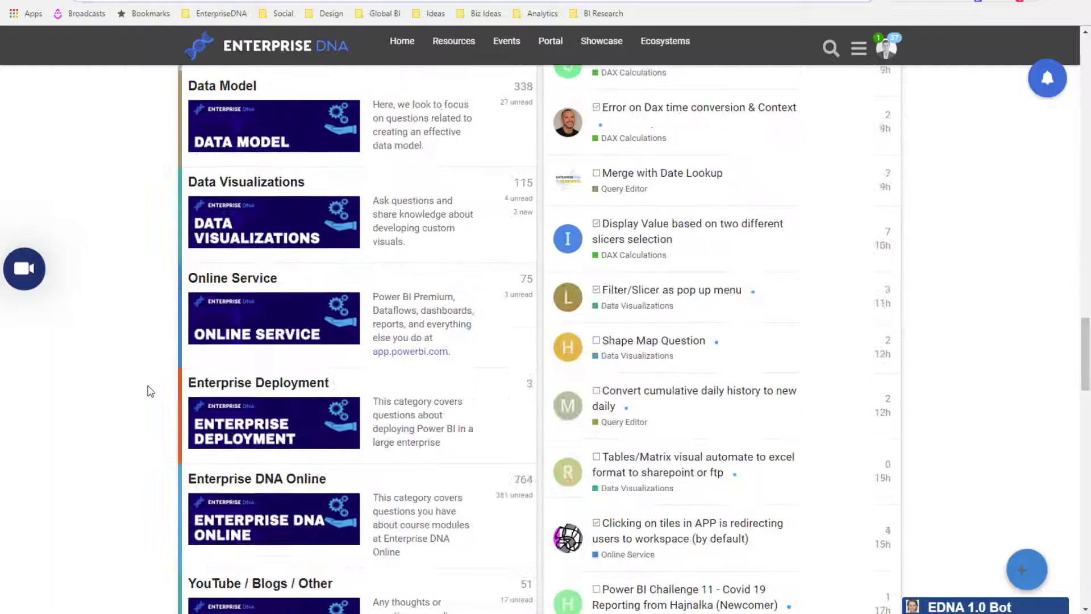
{"action": "scroll", "coordinate": [150, 391], "scroll_direction": "down", "scroll_amount": 10}
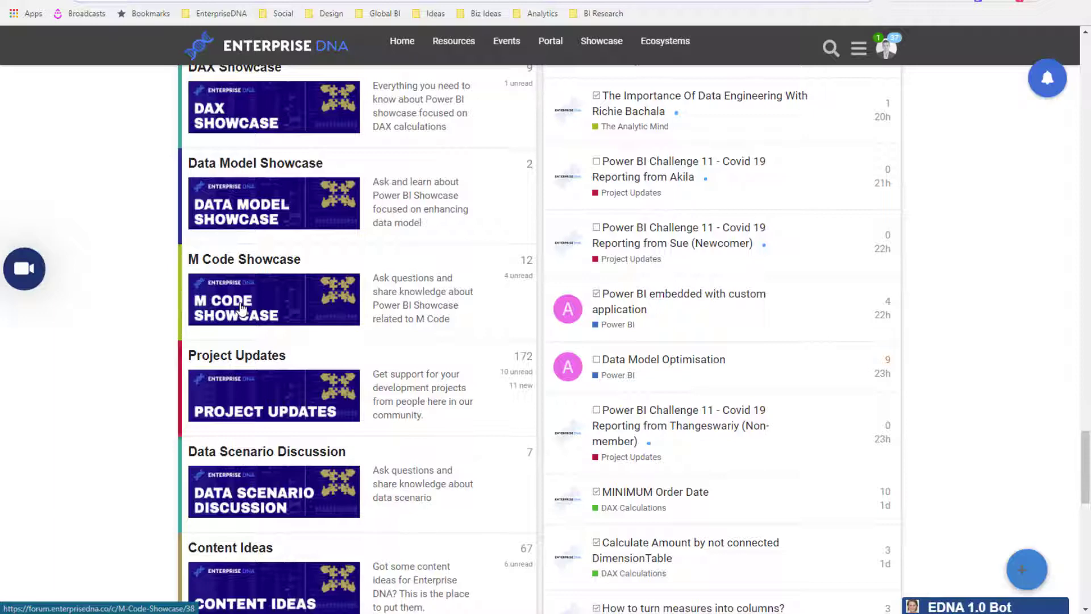
{"action": "left_click", "coordinate": [241, 307]}
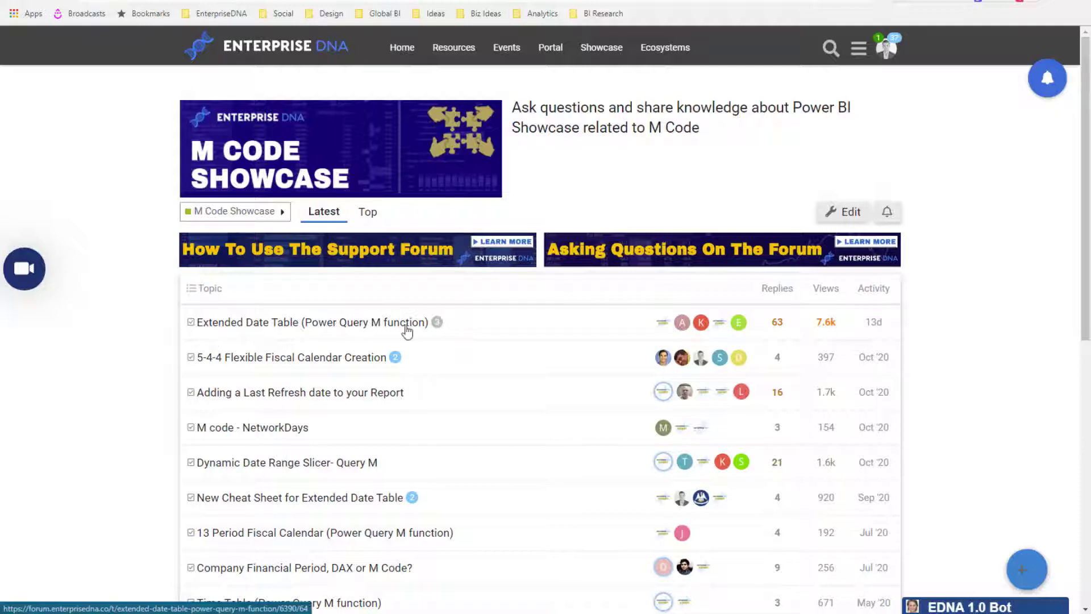
{"action": "mouse_move", "coordinate": [820, 323]}
- Open the Extended Date Table topic and copy its complete fnDateTable M code
{"action": "left_click", "coordinate": [353, 328]}
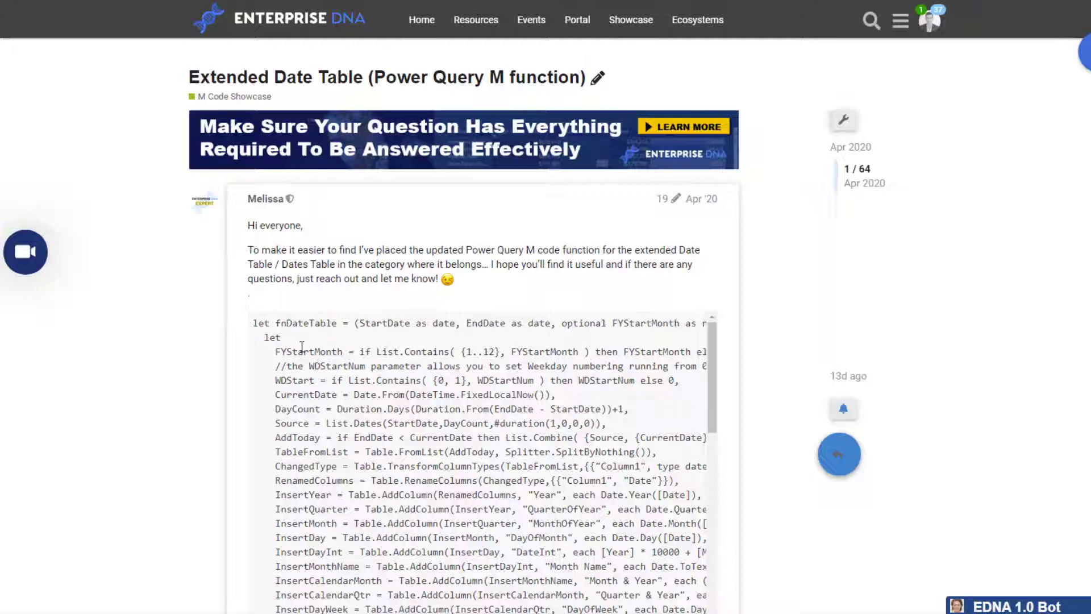
{"action": "scroll", "coordinate": [290, 341], "scroll_direction": "down", "scroll_amount": 5}
{"action": "scroll", "coordinate": [303, 346], "scroll_direction": "down", "scroll_amount": 6}
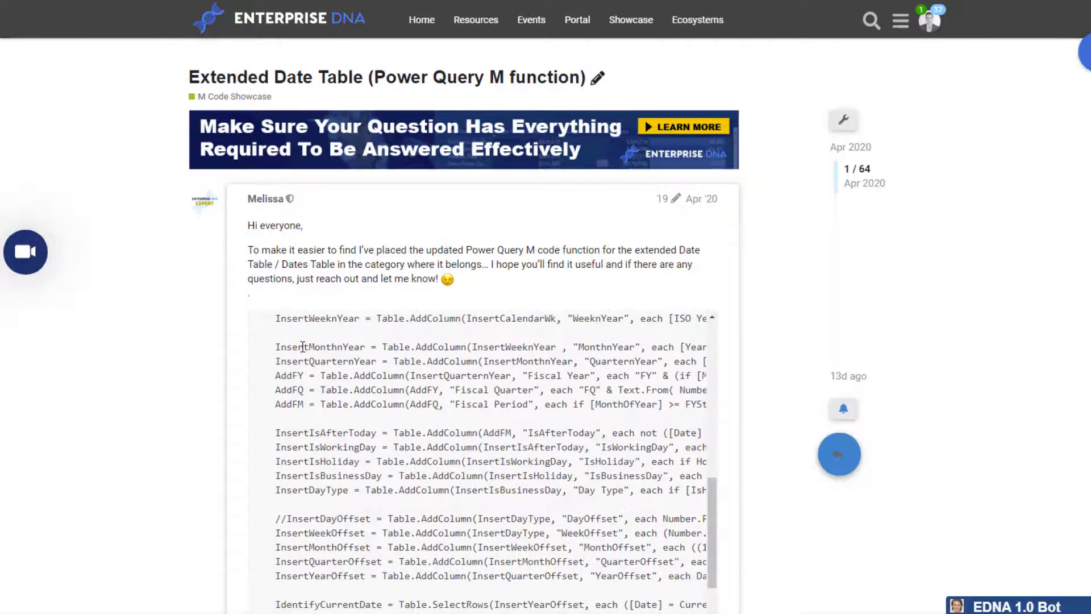
{"action": "scroll", "coordinate": [152, 418], "scroll_direction": "down", "scroll_amount": 1}
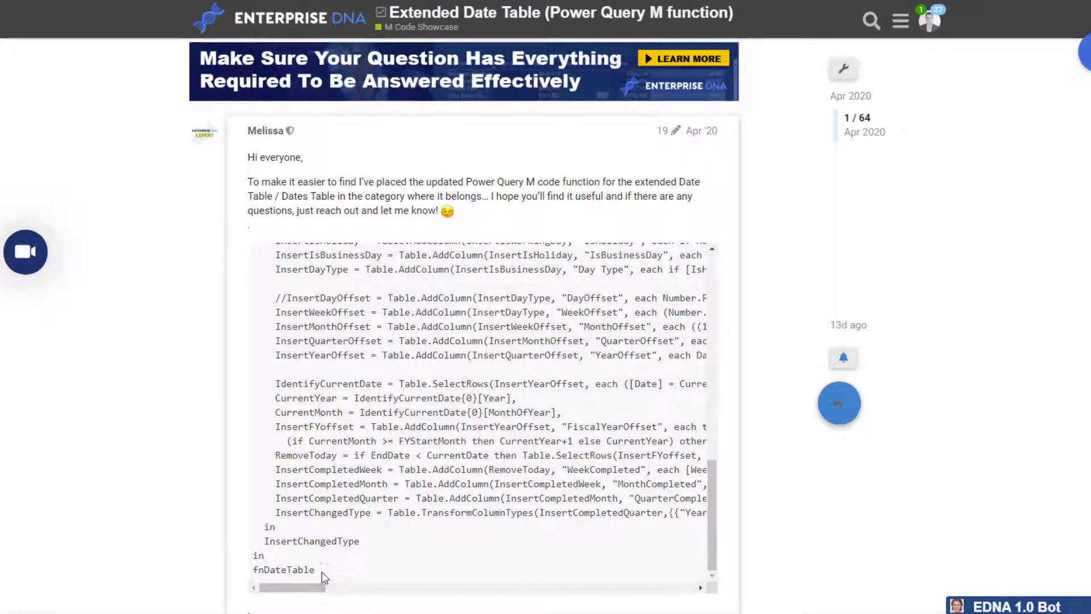
{"action": "left_click_drag", "start_coordinate": [321, 571], "coordinate": [250, 219]}
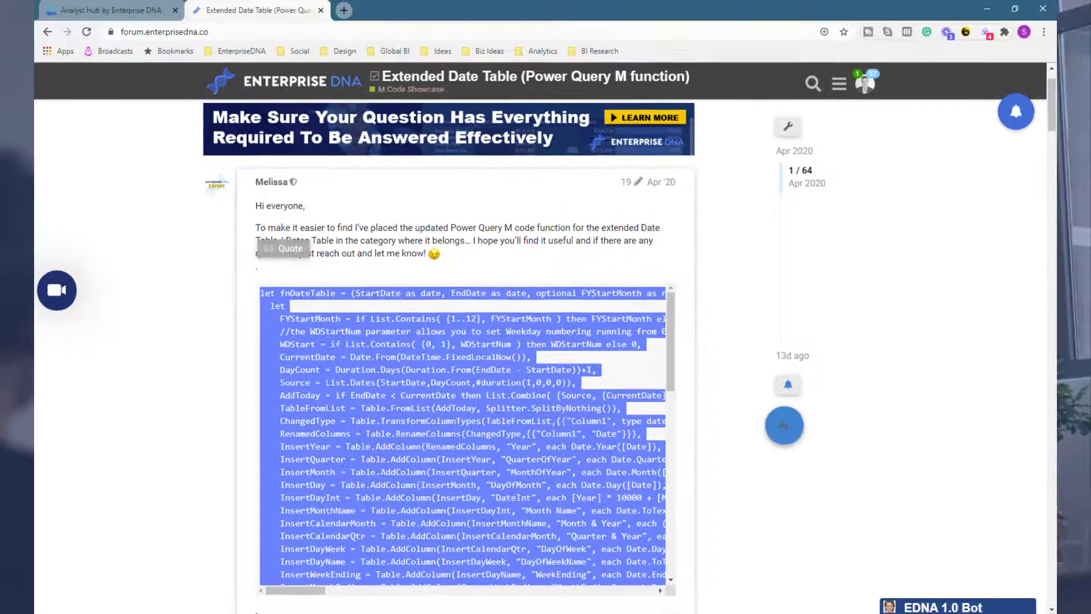
{"action": "left_click", "coordinate": [454, 613]}
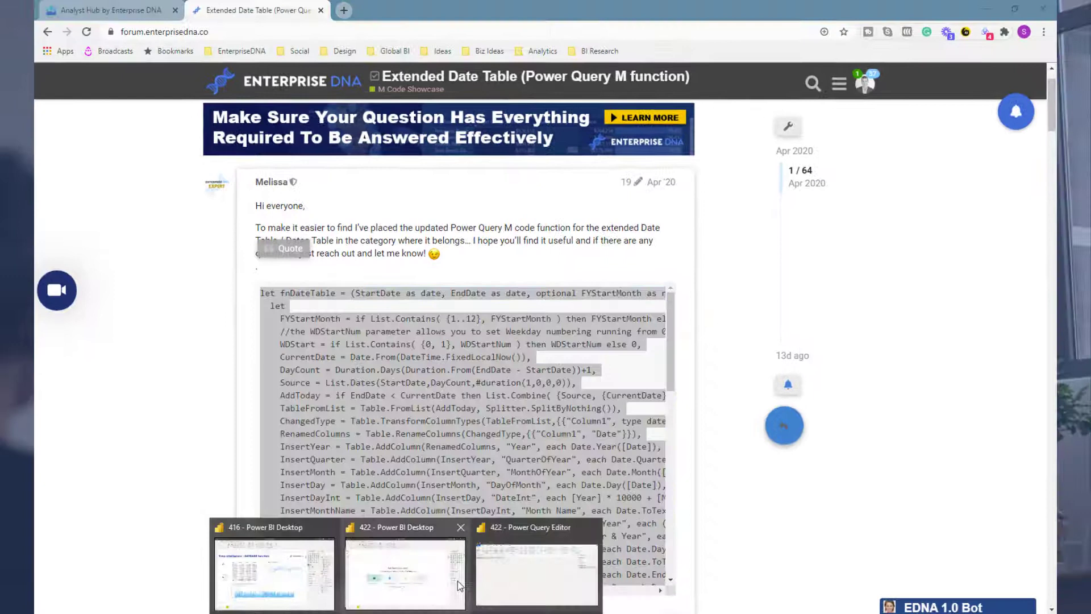
- Replace Query1's code with the pasted fnDateTable function in the Advanced Editor
{"action": "left_click", "coordinate": [504, 578]}
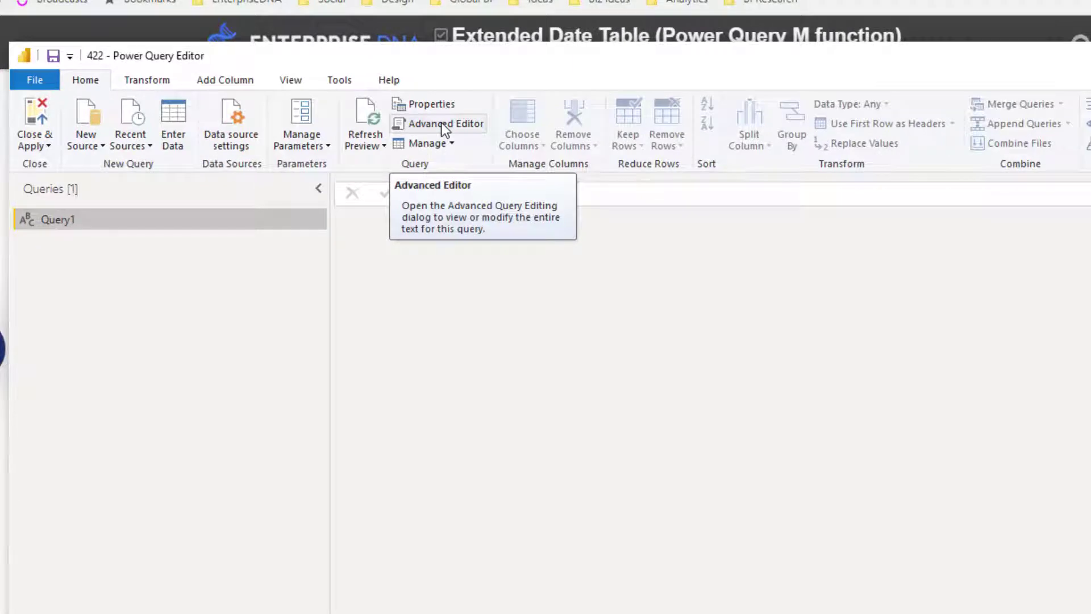
{"action": "left_click", "coordinate": [428, 124]}
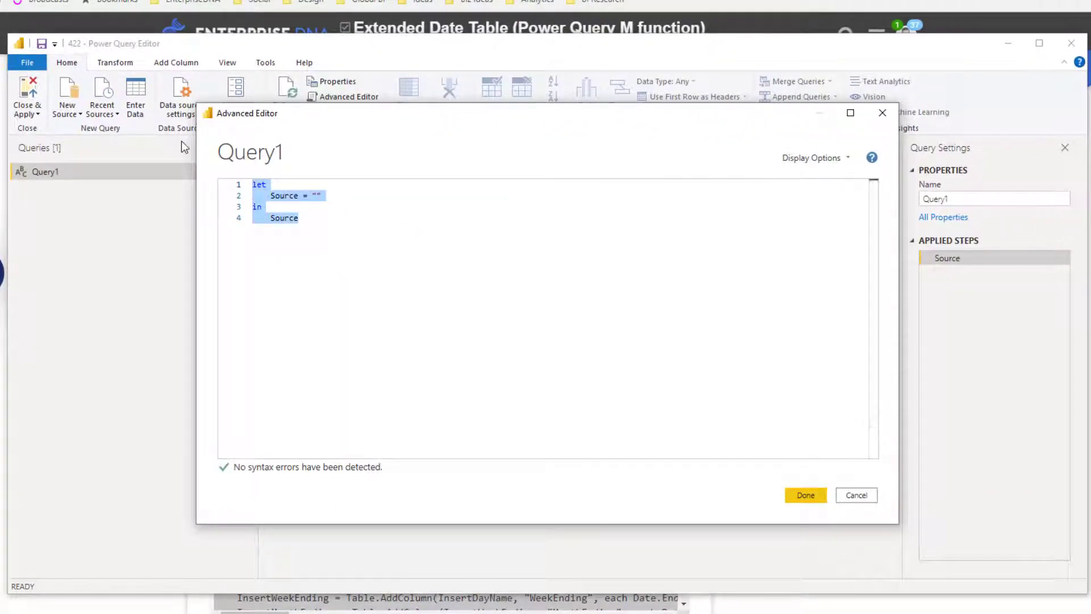
{"action": "key", "text": "ctrl+v"}
{"action": "scroll", "coordinate": [404, 382], "scroll_direction": "up", "scroll_amount": 15}
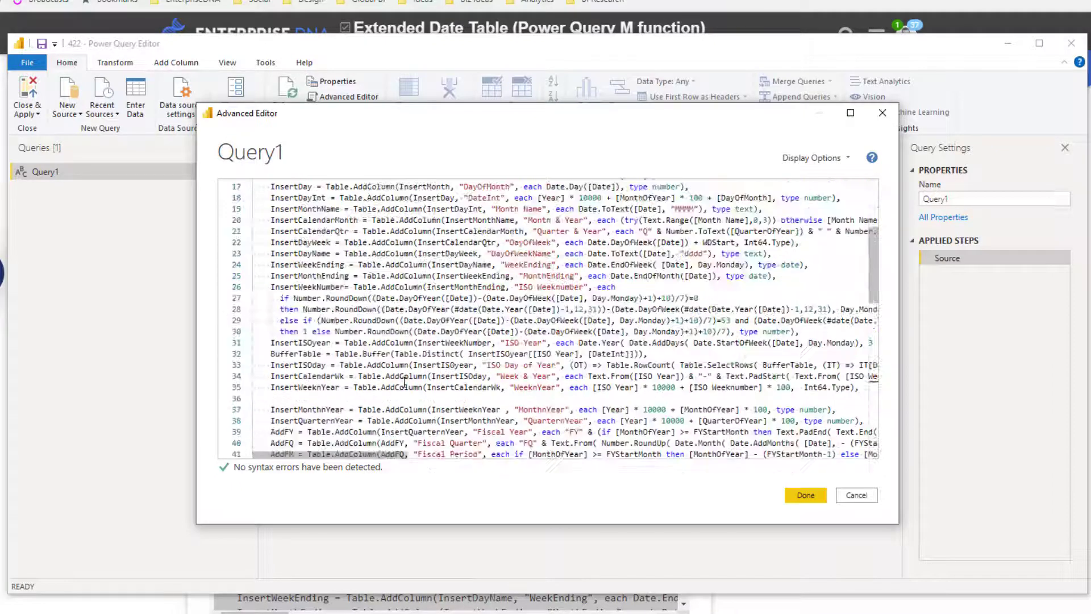
{"action": "left_click", "coordinate": [795, 497]}
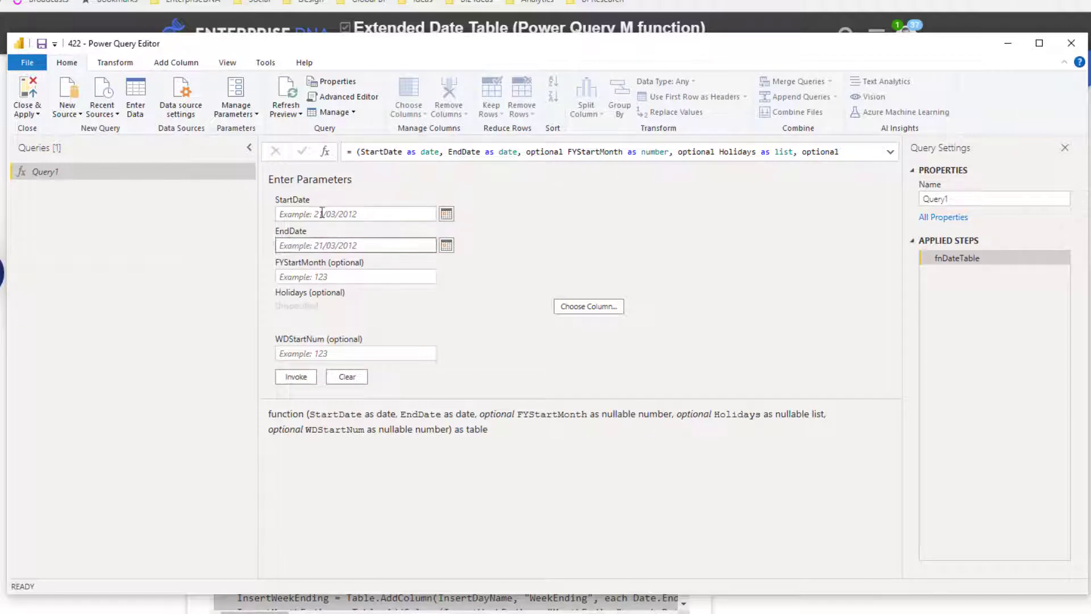
- Invoke the function with StartDate 1/1/2018, EndDate 31/12/2022, FYStartMonth 4 and WDStartNum 3
{"action": "left_click", "coordinate": [364, 214]}
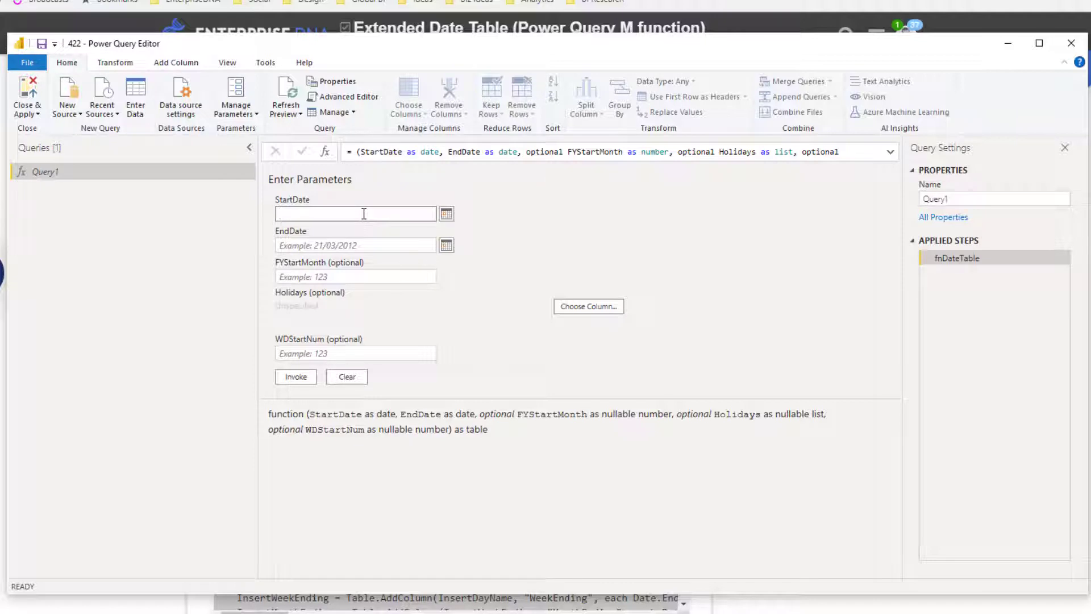
{"action": "type", "text": "1/1/2018"}
{"action": "left_click", "coordinate": [364, 243]}
{"action": "type", "text": "31/12/2022"}
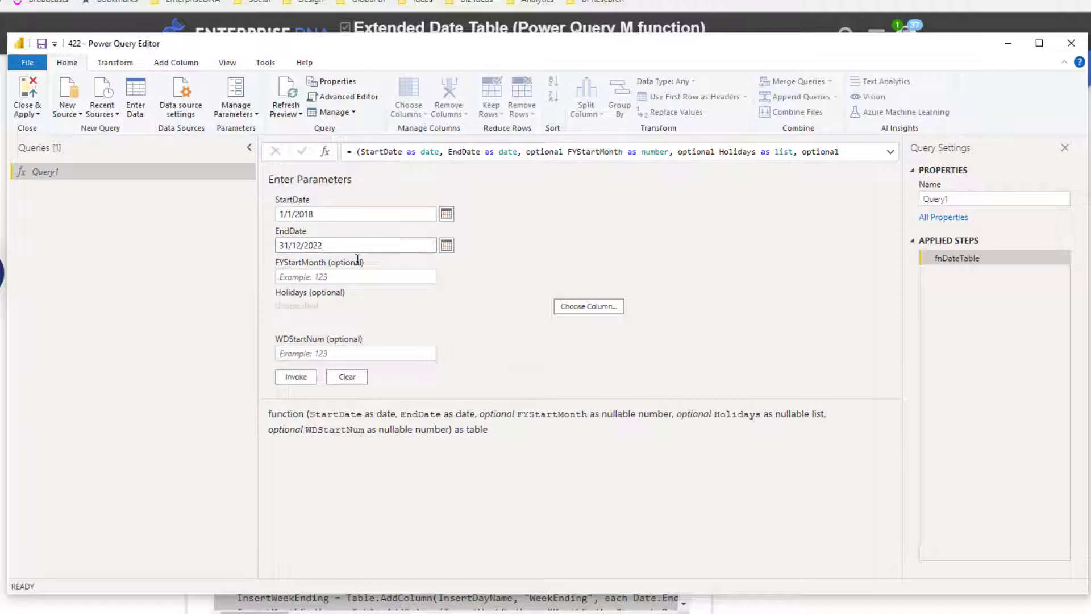
{"action": "left_click", "coordinate": [313, 277]}
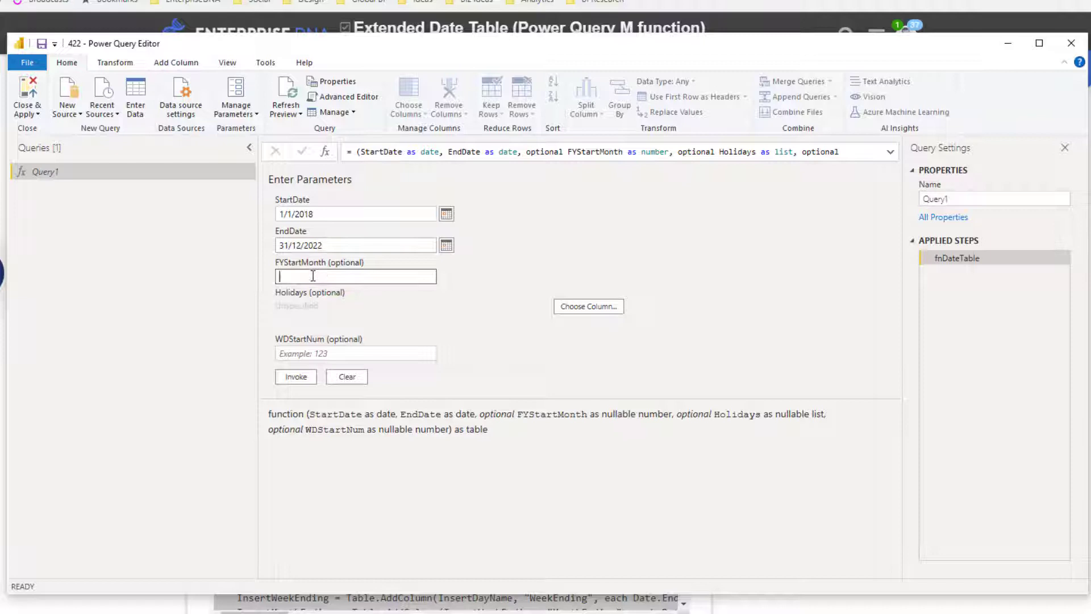
{"action": "type", "text": "4"}
{"action": "left_click", "coordinate": [398, 353]}
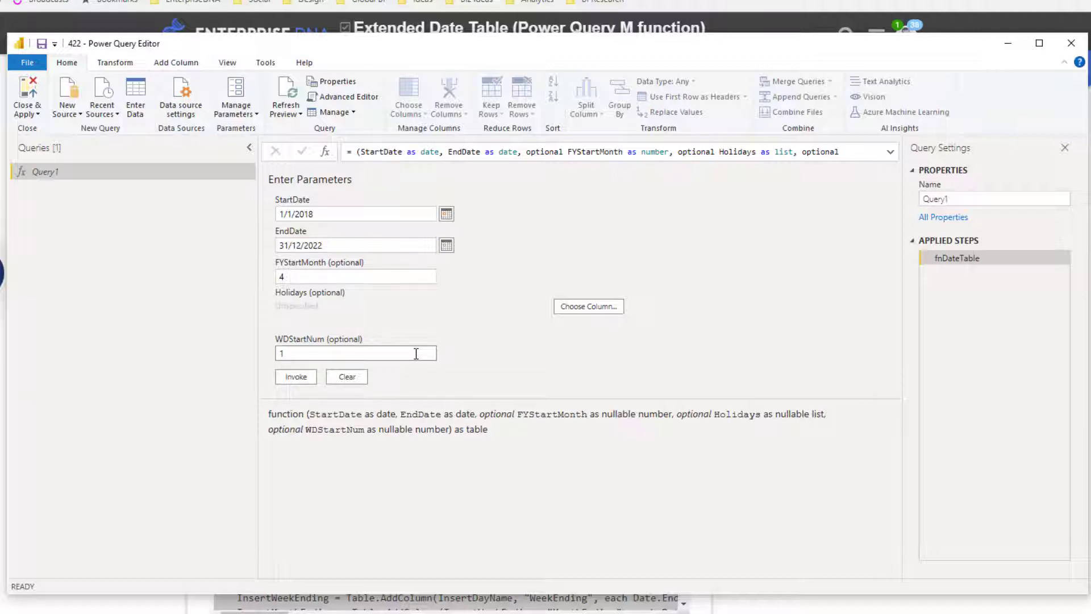
{"action": "left_click_drag", "start_coordinate": [416, 354], "coordinate": [261, 359]}
{"action": "type", "text": "3"}
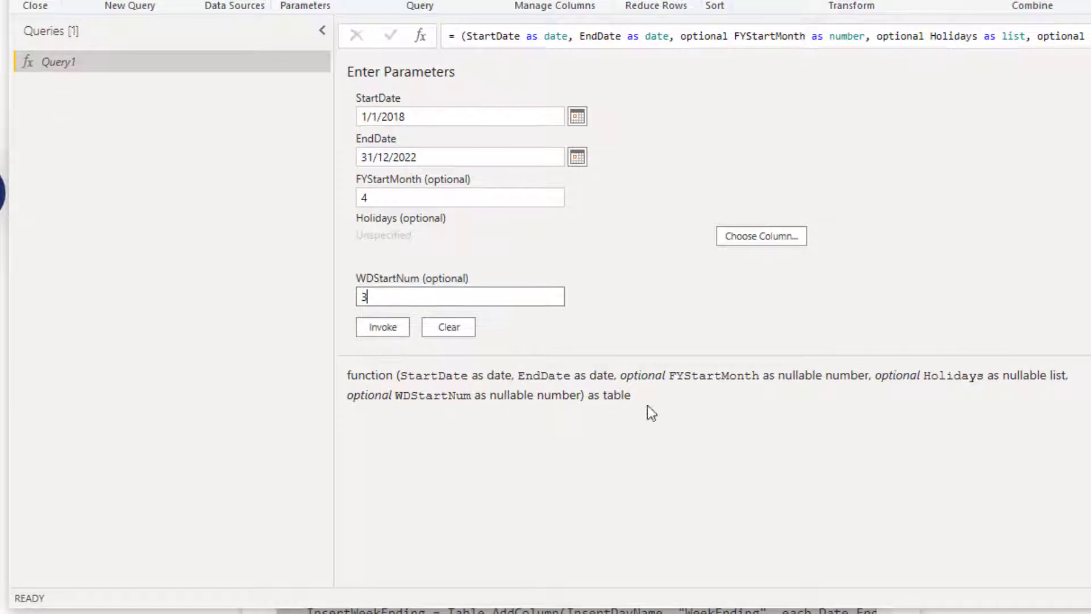
{"action": "left_click", "coordinate": [387, 328]}
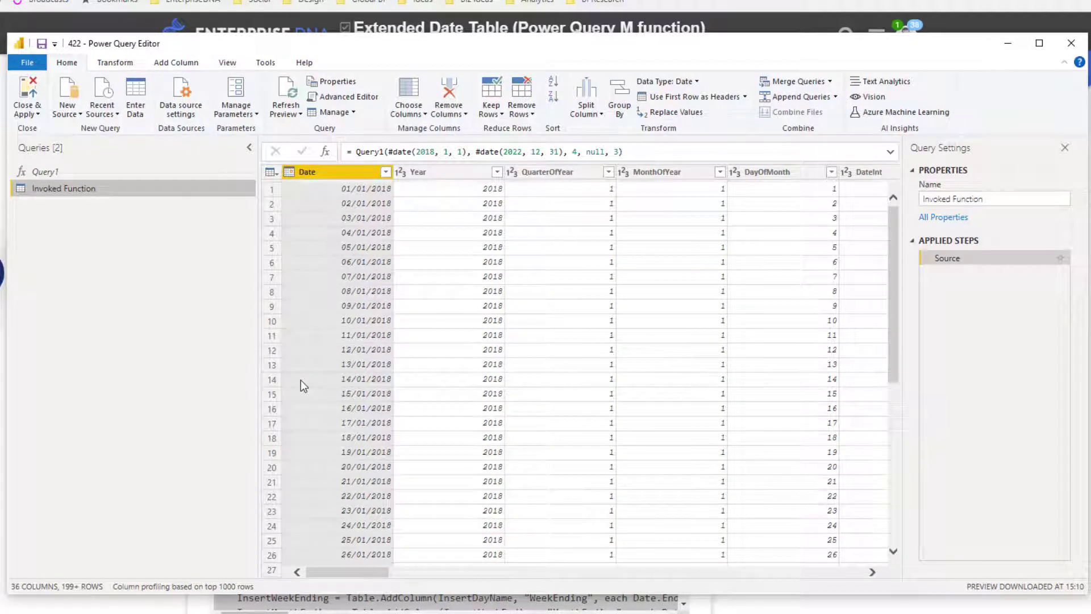
- Rename the Invoked Function query to Dates
{"action": "double_click", "coordinate": [91, 193]}
{"action": "type", "text": "D"}
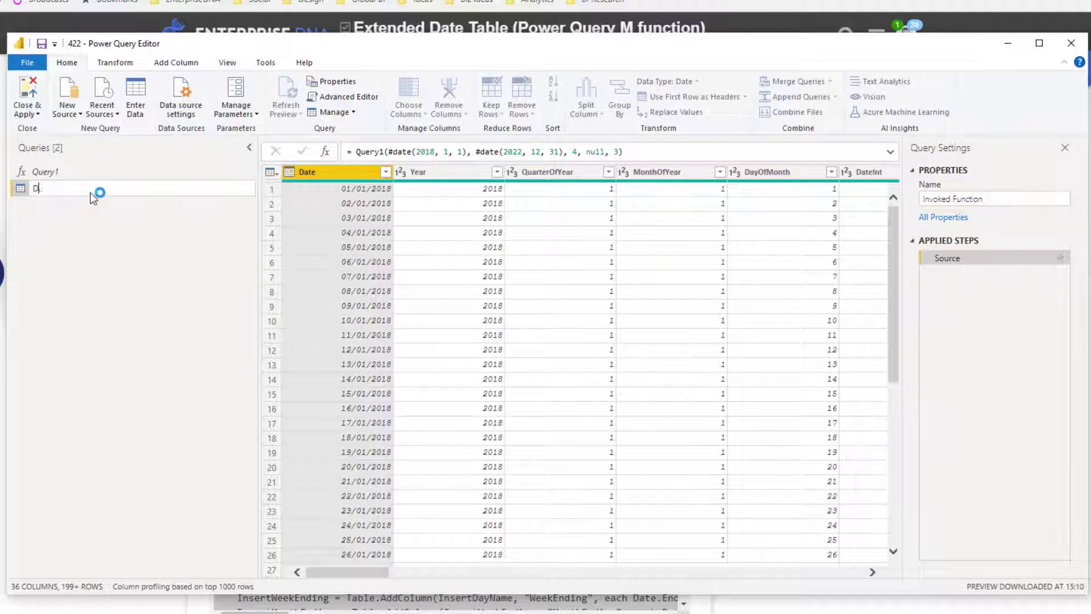
{"action": "type", "text": "ates"}
{"action": "key", "text": "Return"}
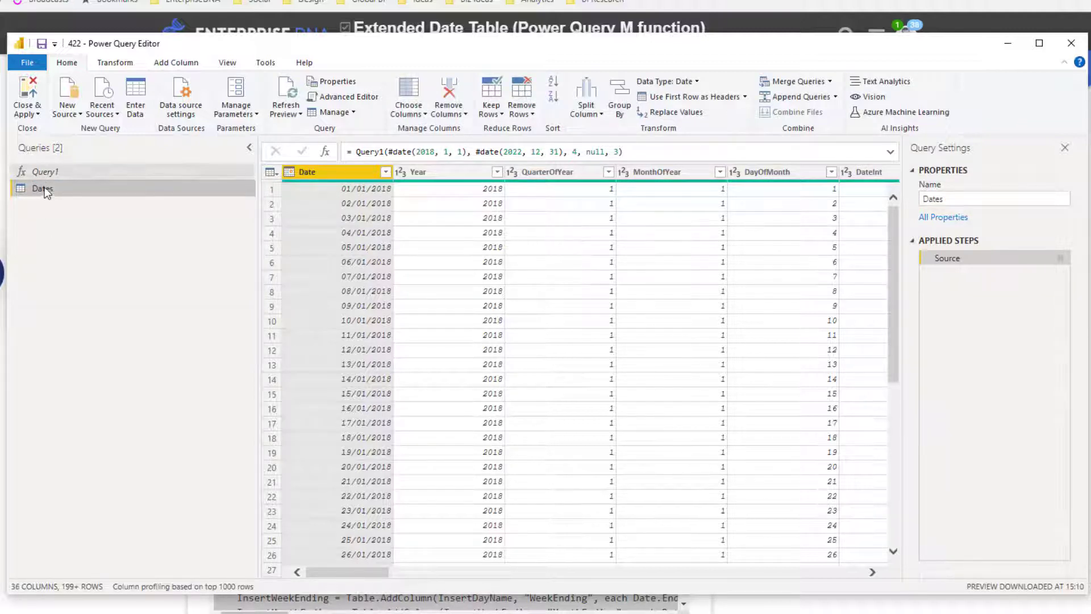
- Rename Query1 to Dates Query and reselect the Dates table
{"action": "left_click", "coordinate": [69, 171]}
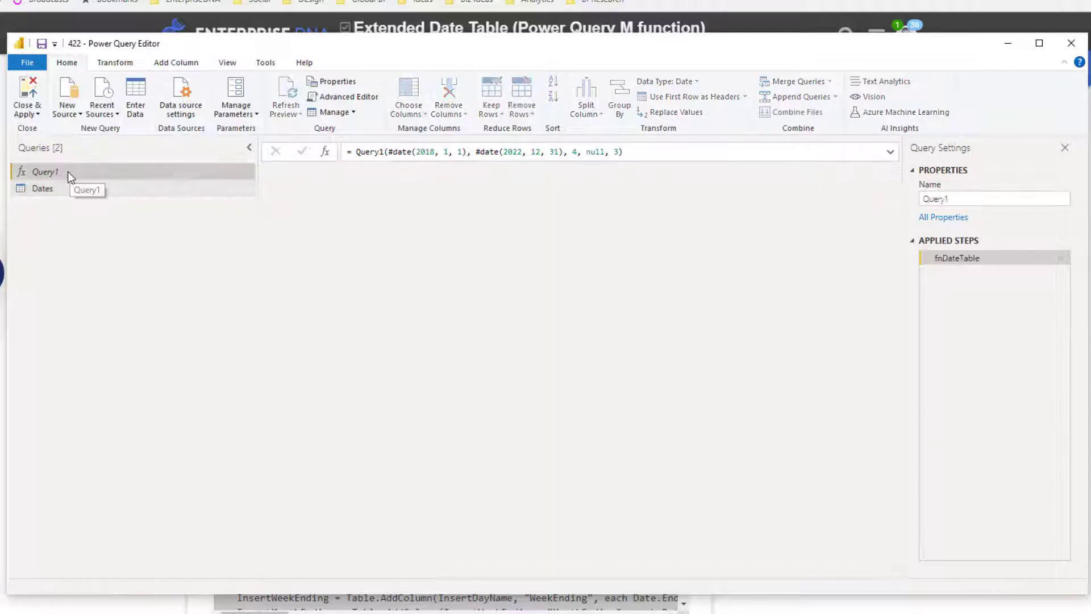
{"action": "left_click", "coordinate": [67, 172]}
{"action": "type", "text": "Dates Qu"}
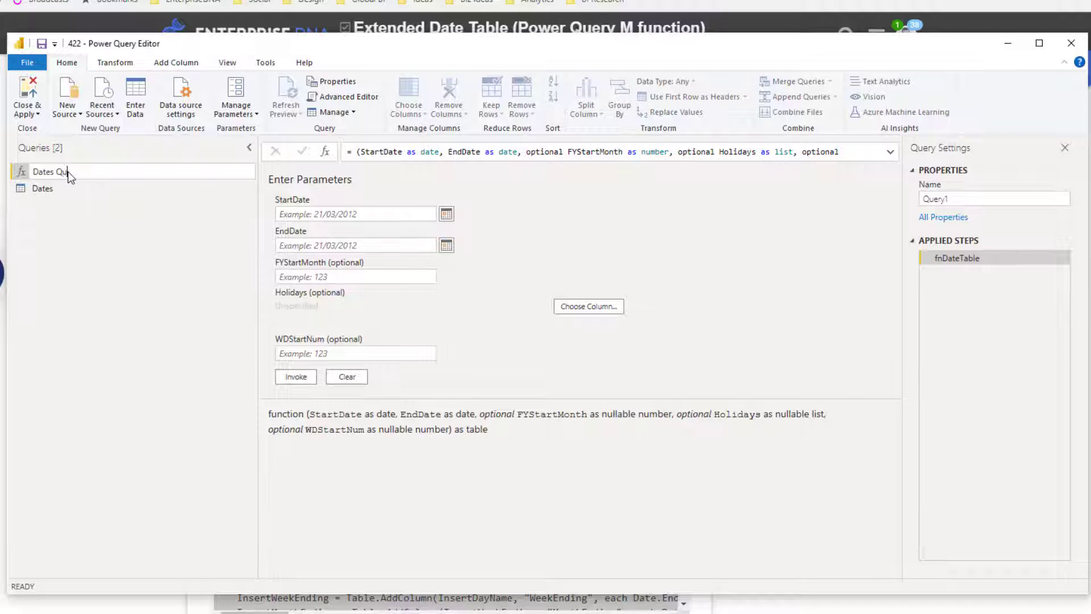
{"action": "type", "text": "ery"}
{"action": "key", "text": "Return"}
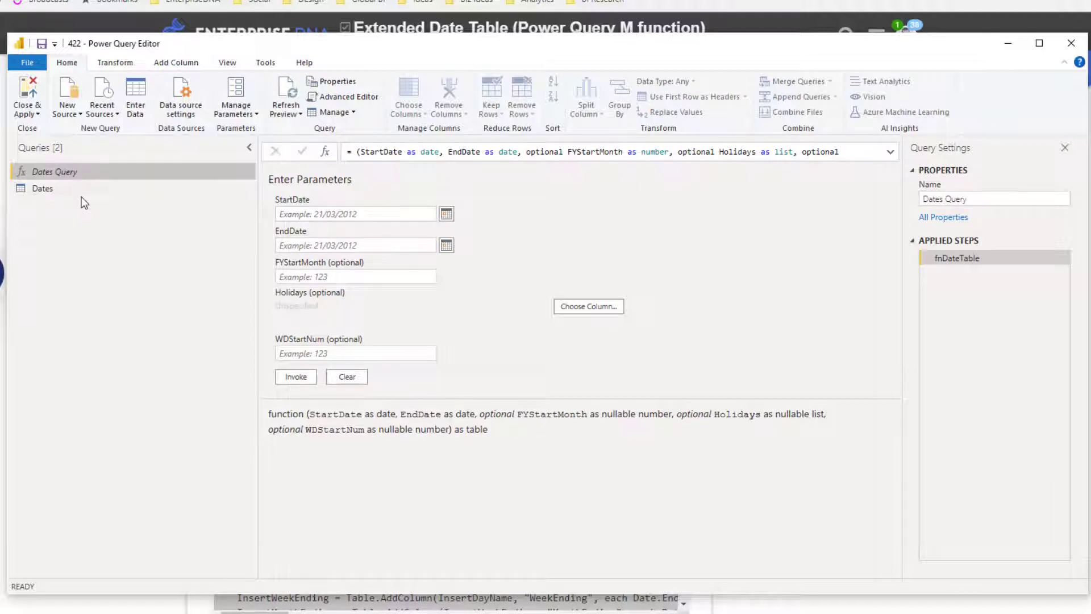
{"action": "left_click", "coordinate": [101, 187]}
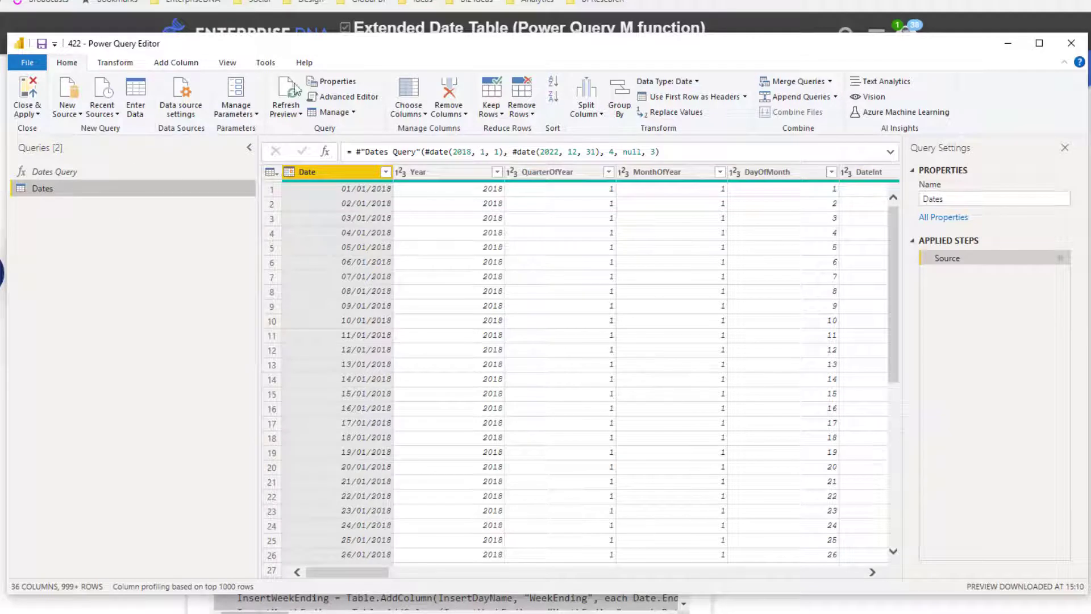
{"action": "left_click", "coordinate": [342, 100]}
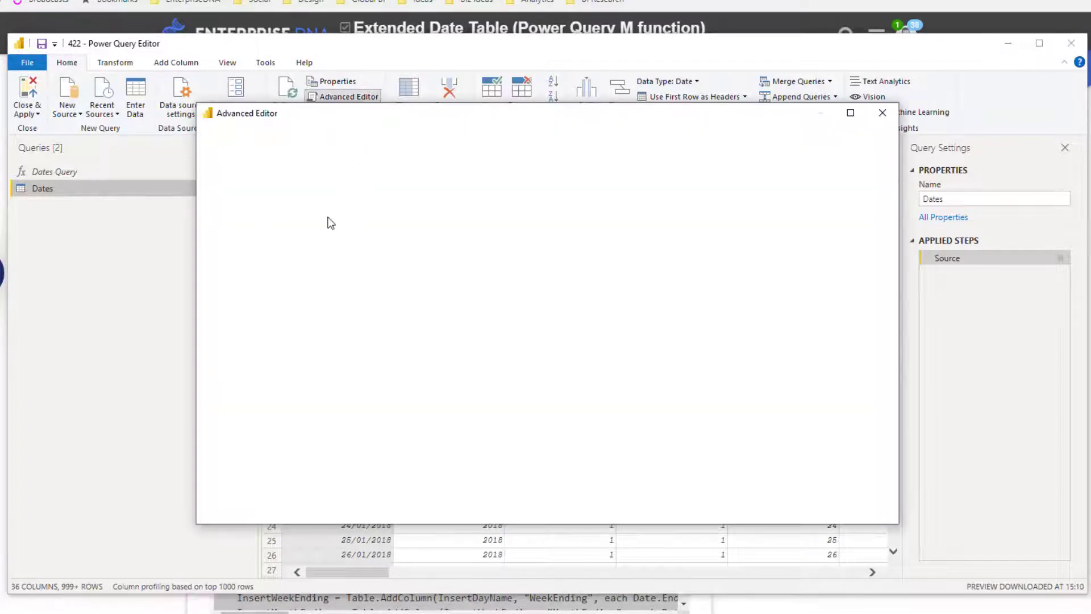
{"action": "left_click_drag", "start_coordinate": [340, 237], "coordinate": [253, 184]}
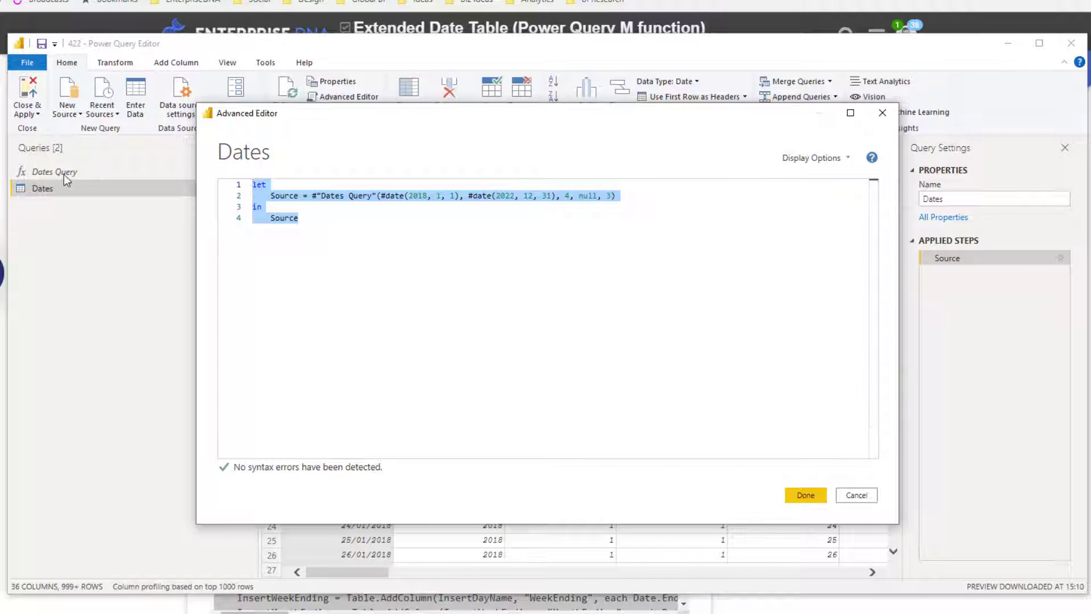
{"action": "left_click", "coordinate": [857, 495]}
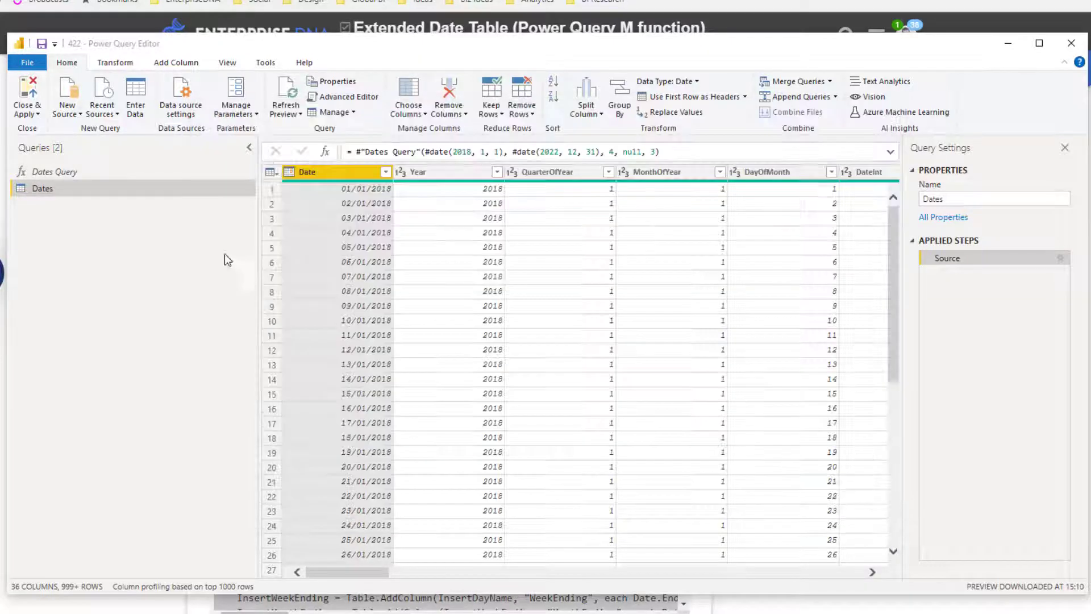
{"action": "left_click", "coordinate": [131, 171]}
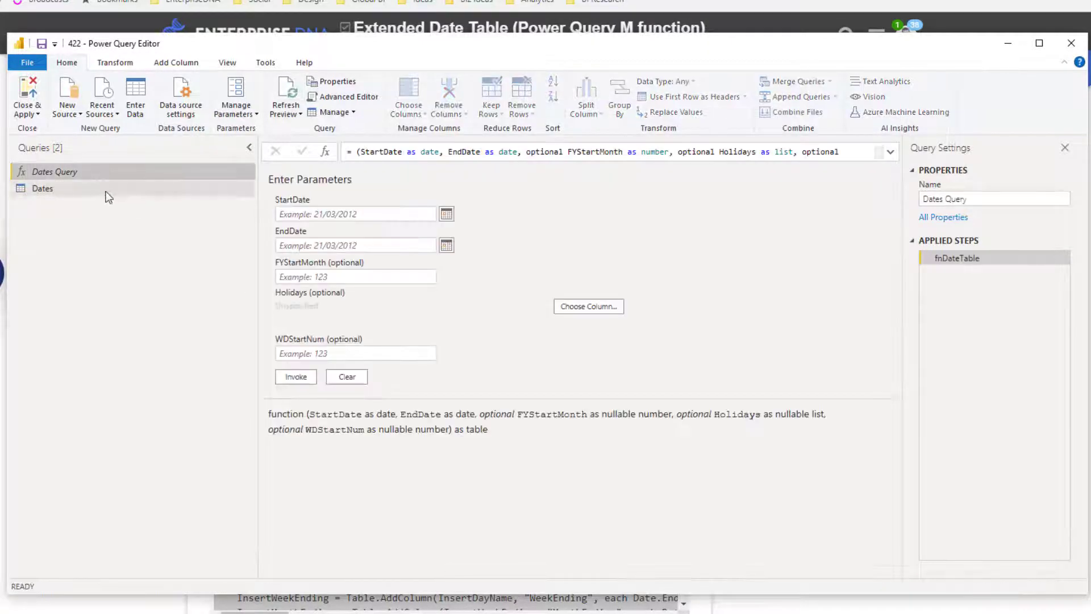
- Change the Dates formula's start date from #date(2018, 1, 1) to #date(2017, 1, 1)
{"action": "left_click", "coordinate": [62, 188]}
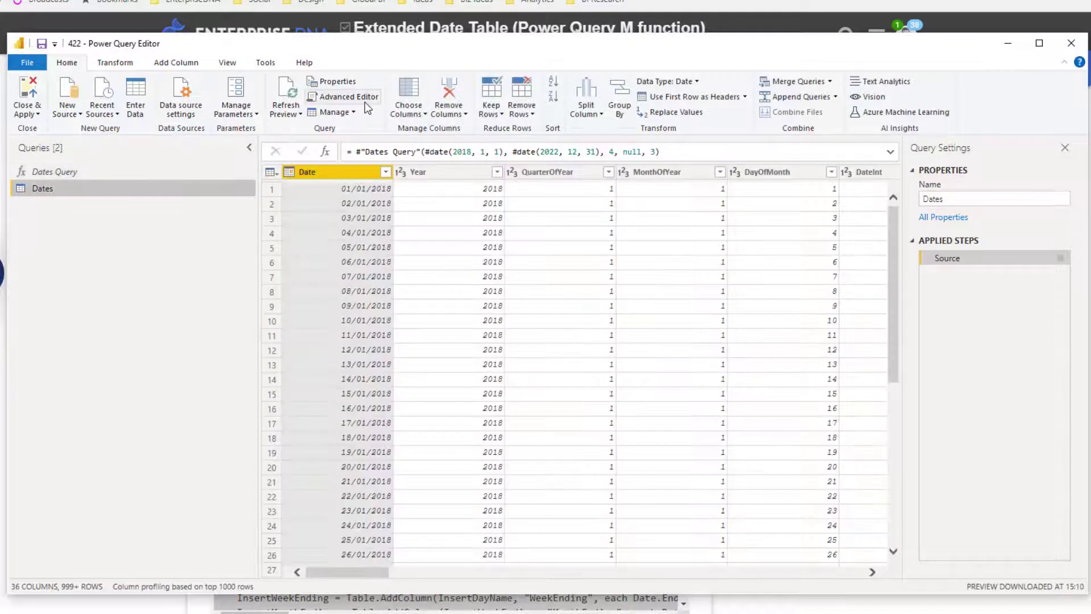
{"action": "left_click_drag", "start_coordinate": [392, 151], "coordinate": [669, 152]}
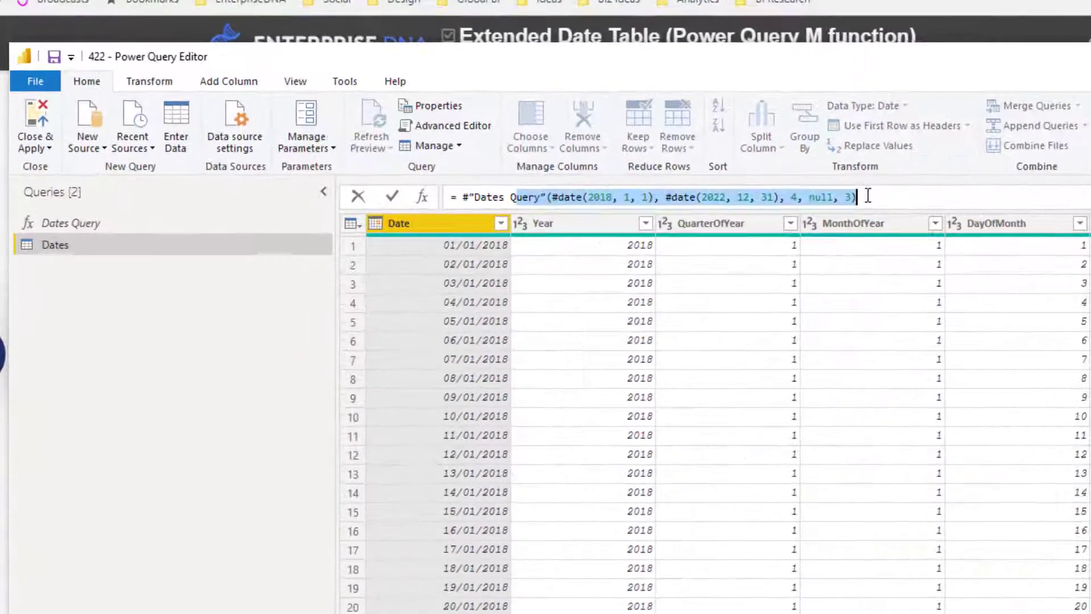
{"action": "left_click", "coordinate": [904, 198]}
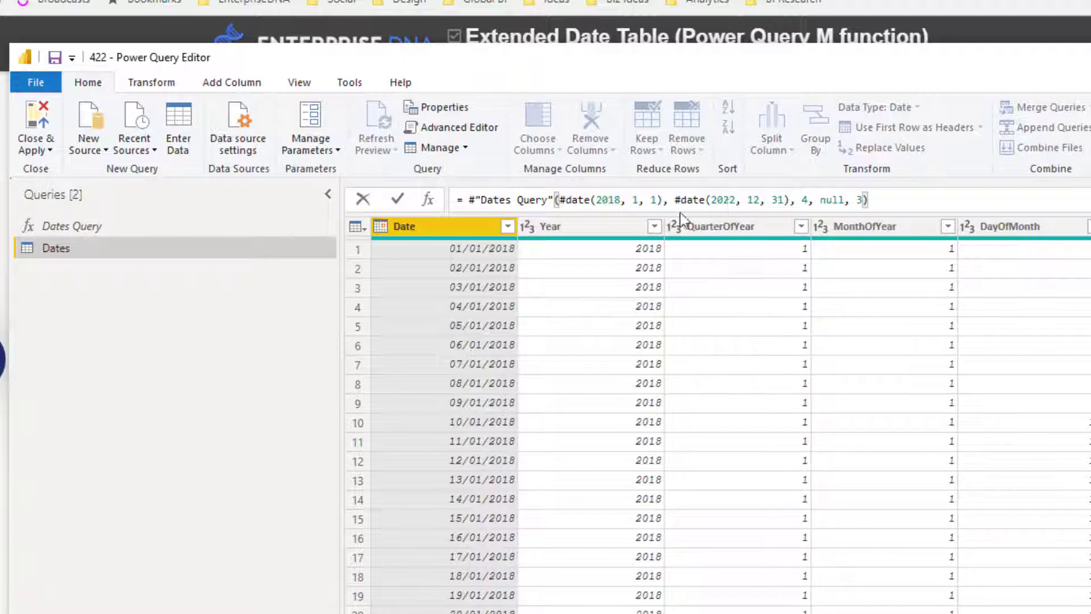
{"action": "left_click", "coordinate": [622, 201]}
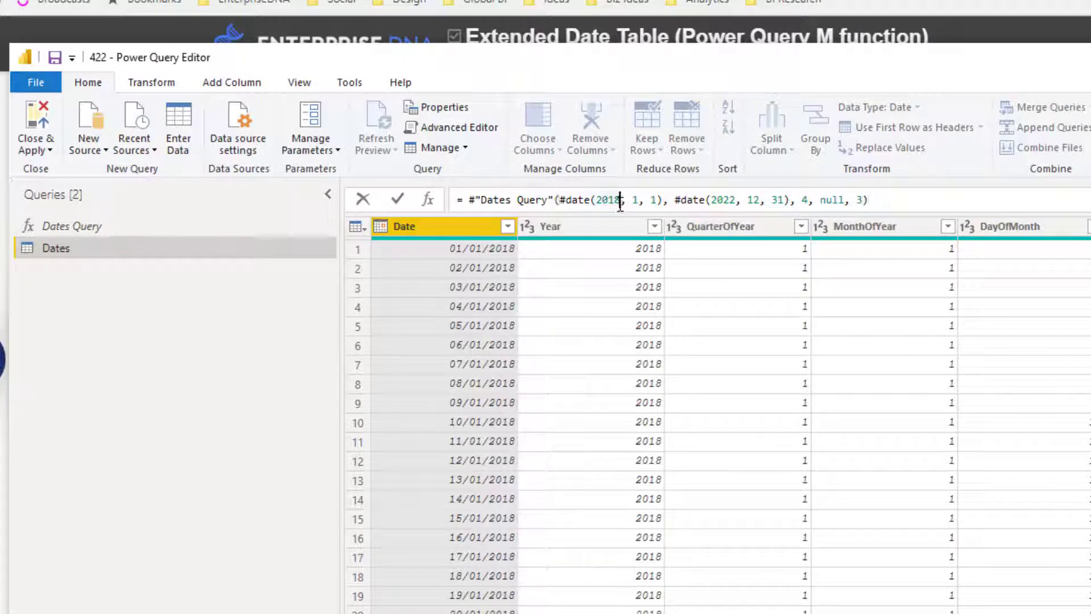
{"action": "key", "text": "Left"}
{"action": "key", "text": "Delete"}
{"action": "type", "text": "7"}
{"action": "key", "text": "Return"}
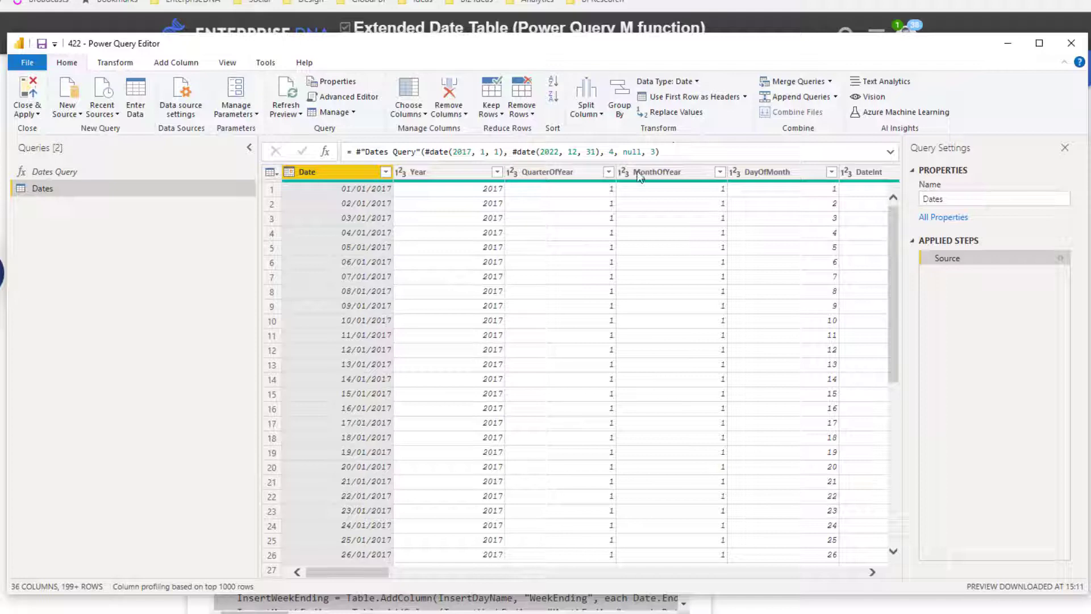
{"action": "left_click_drag", "start_coordinate": [342, 572], "coordinate": [283, 581]}
{"action": "left_click_drag", "start_coordinate": [357, 574], "coordinate": [421, 567]}
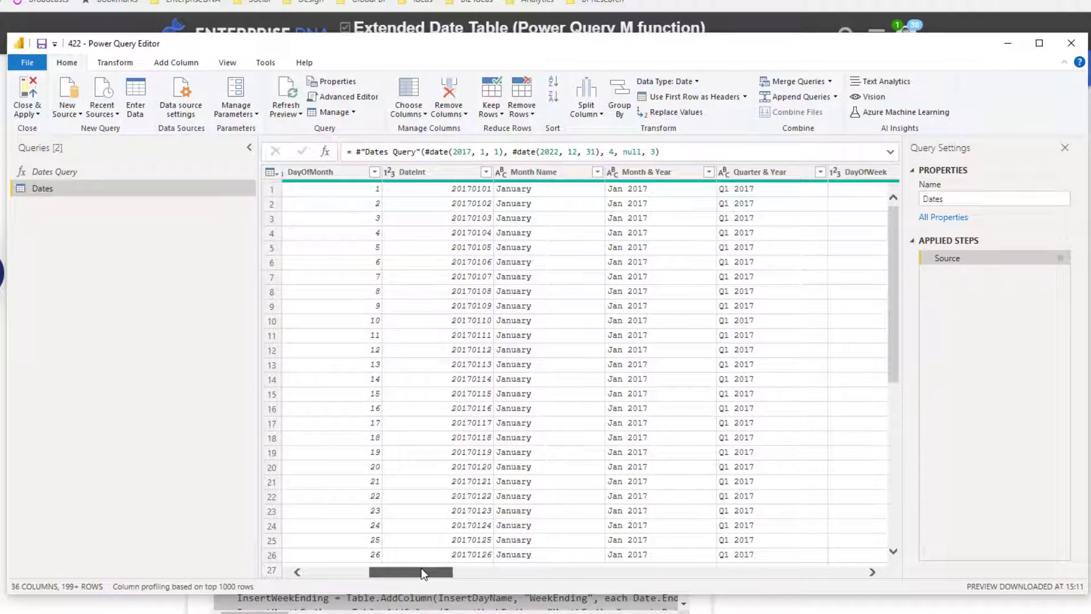
{"action": "left_click_drag", "start_coordinate": [421, 567], "coordinate": [627, 567]}
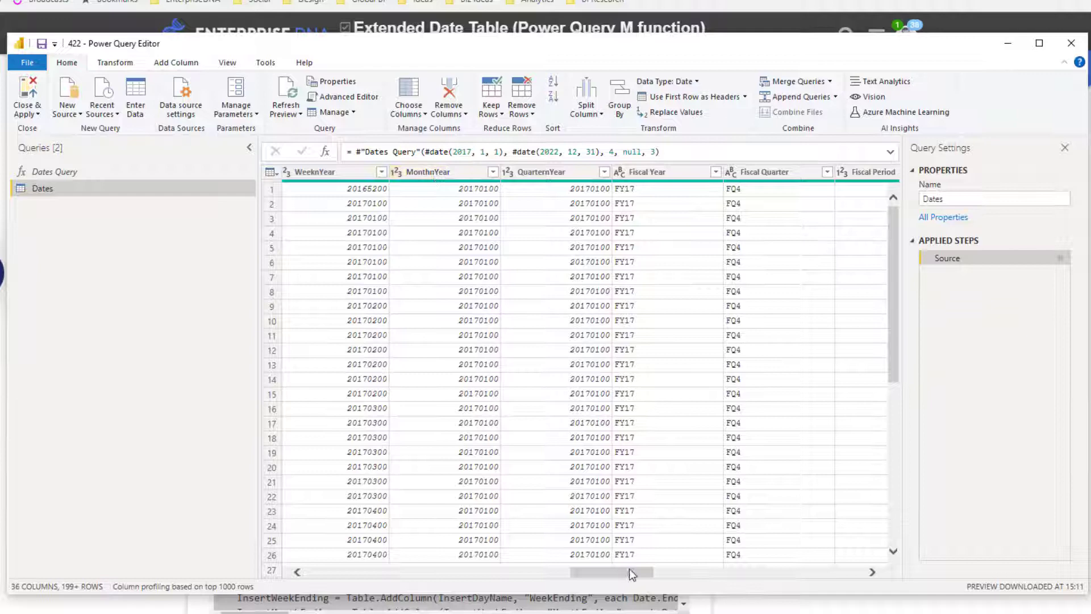
{"action": "left_click_drag", "start_coordinate": [630, 570], "coordinate": [857, 562]}
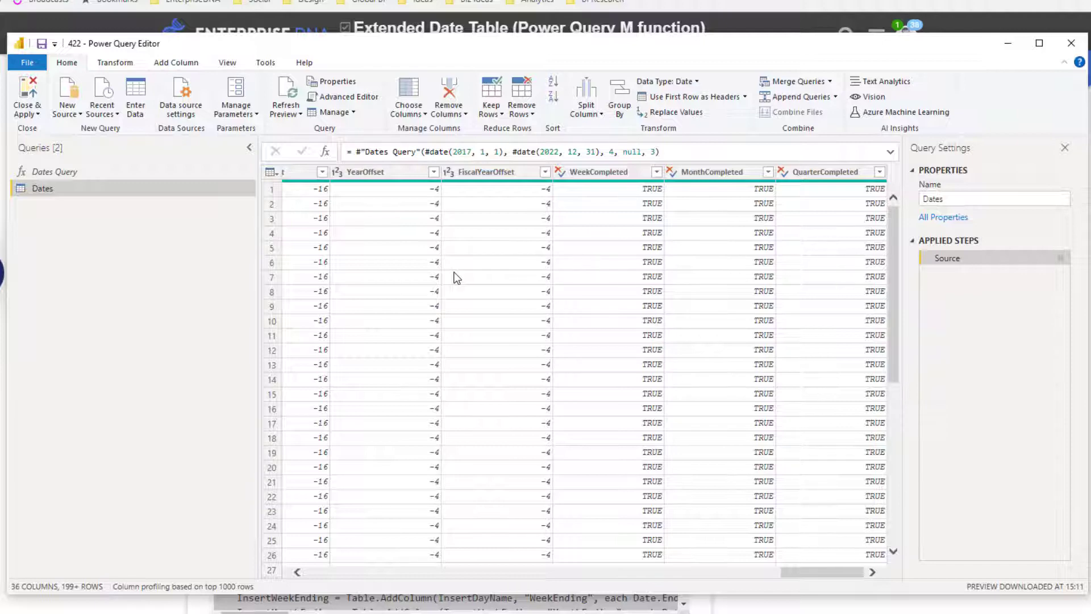
{"action": "left_click_drag", "start_coordinate": [754, 571], "coordinate": [245, 587]}
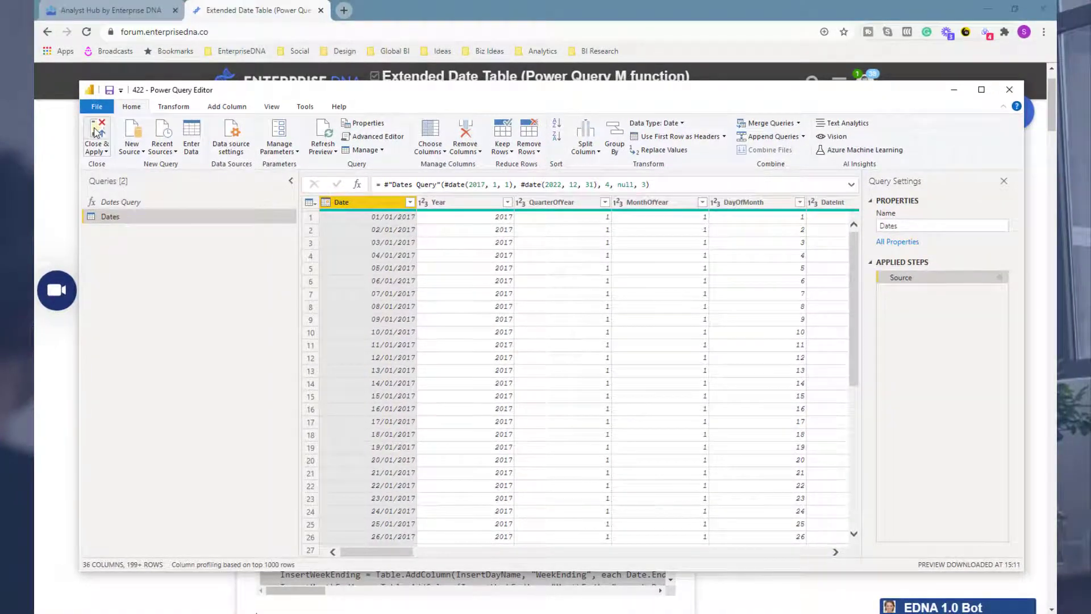
- Close & Apply the queries and return to the Power BI Desktop report
{"action": "left_click", "coordinate": [97, 132]}
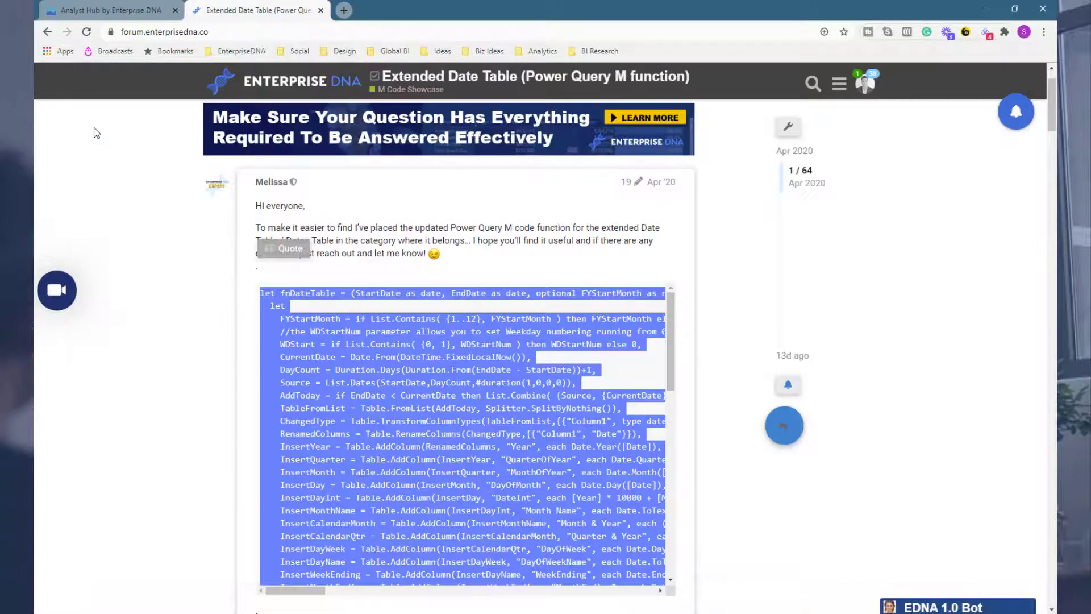
{"action": "mouse_move", "coordinate": [406, 613]}
{"action": "left_click", "coordinate": [471, 574]}
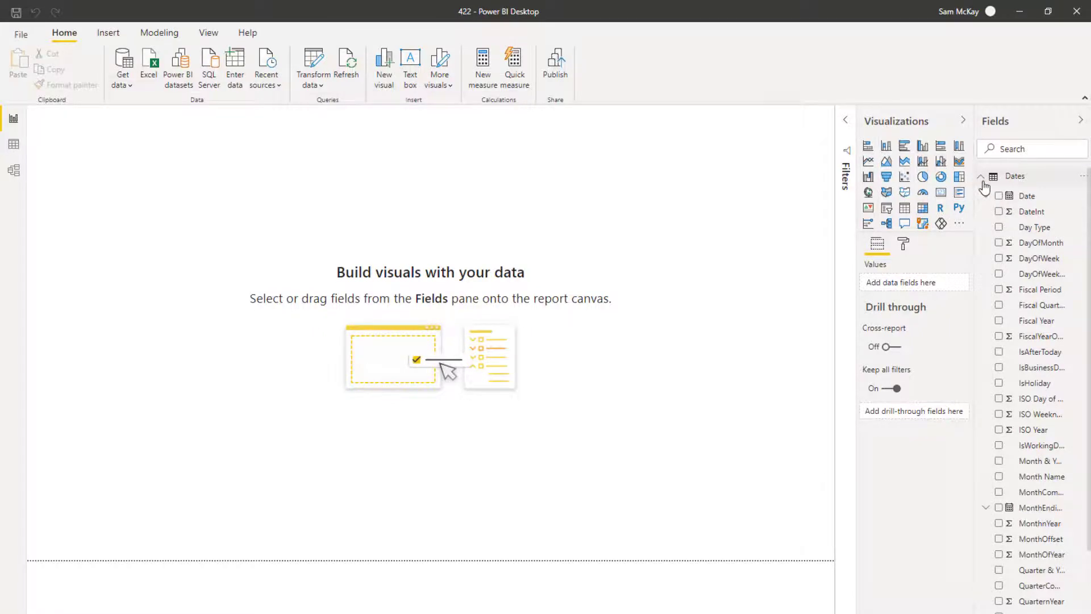
{"action": "left_click", "coordinate": [24, 35]}
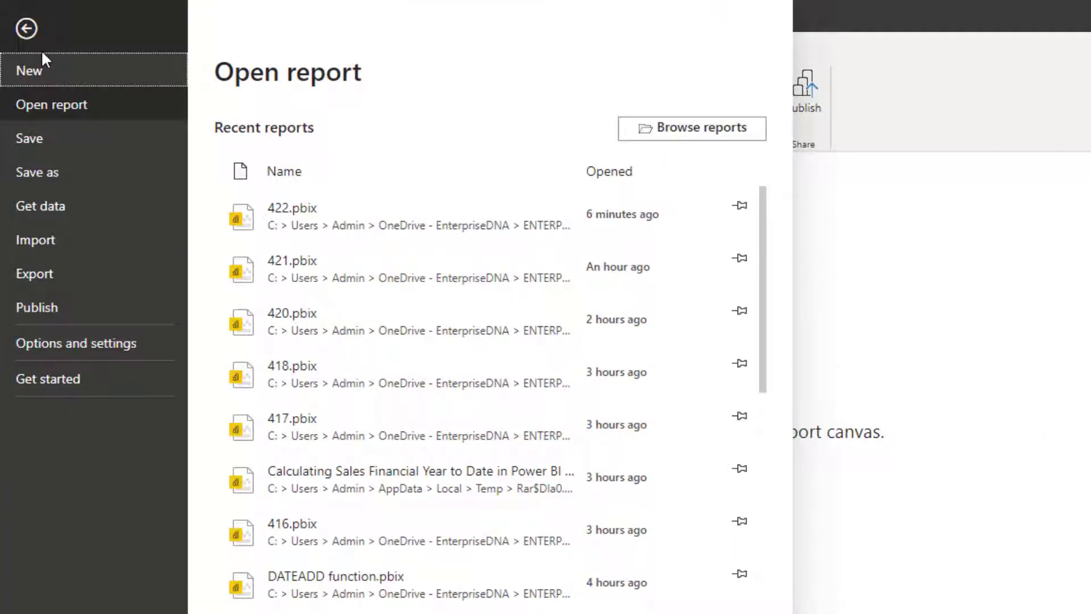
{"action": "left_click", "coordinate": [69, 172]}
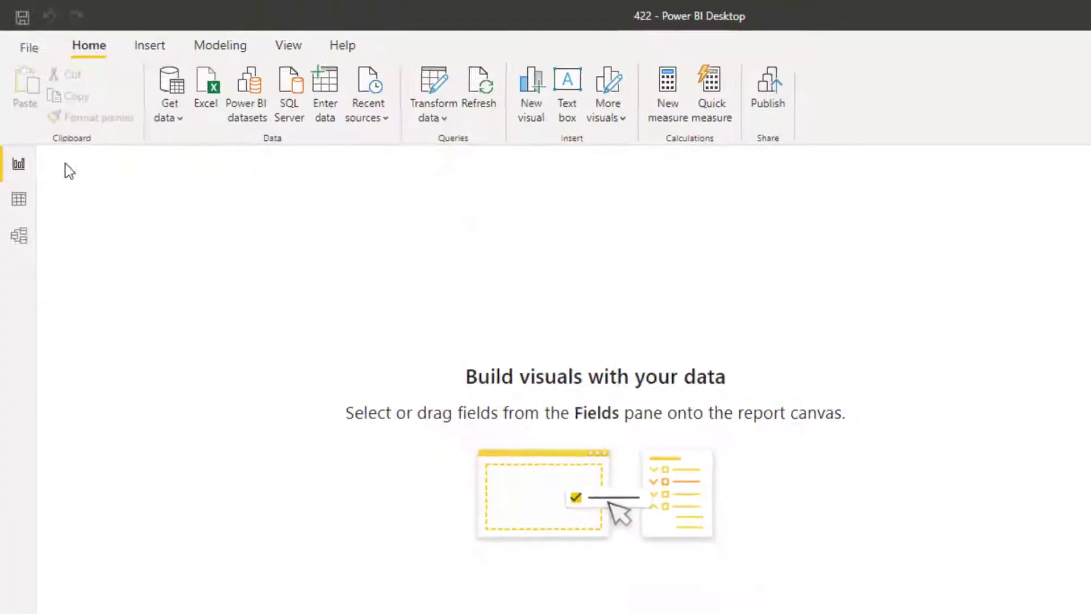
{"action": "left_click", "coordinate": [275, 508]}
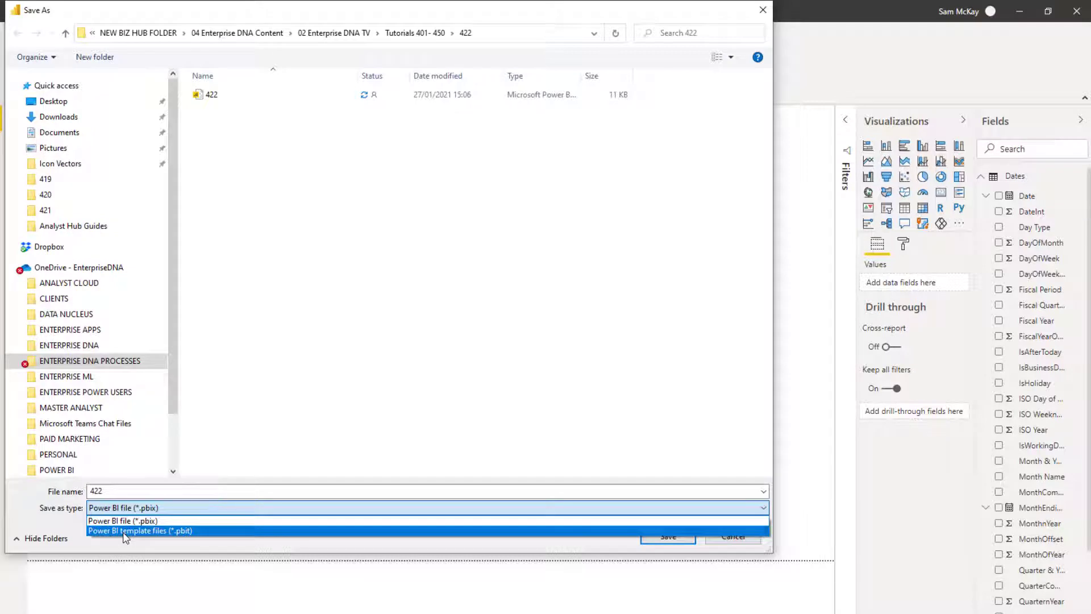
{"action": "left_click", "coordinate": [733, 546]}
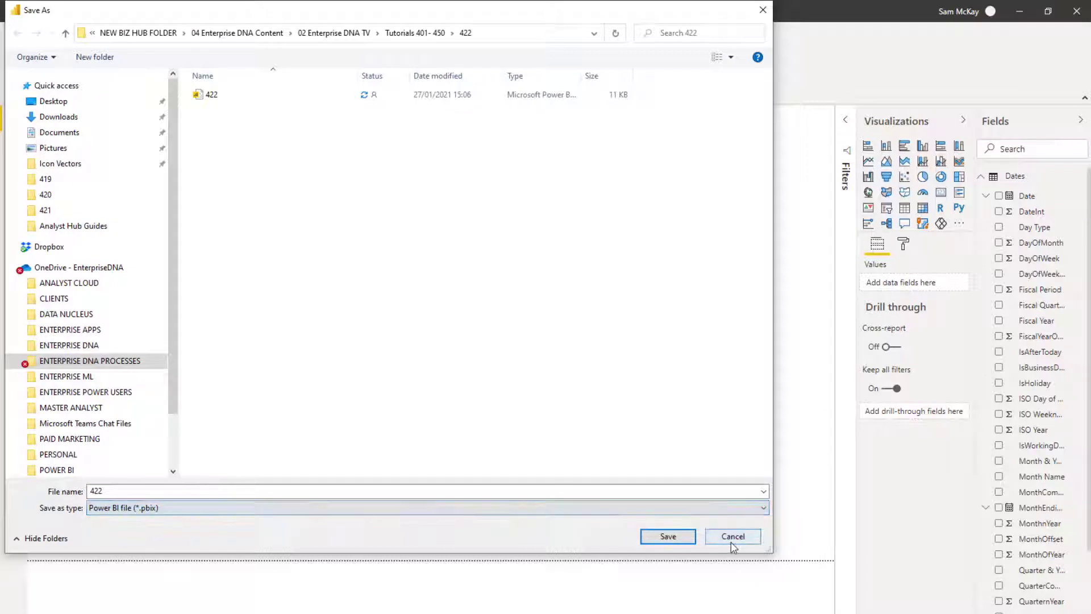
{"action": "left_click", "coordinate": [738, 538]}
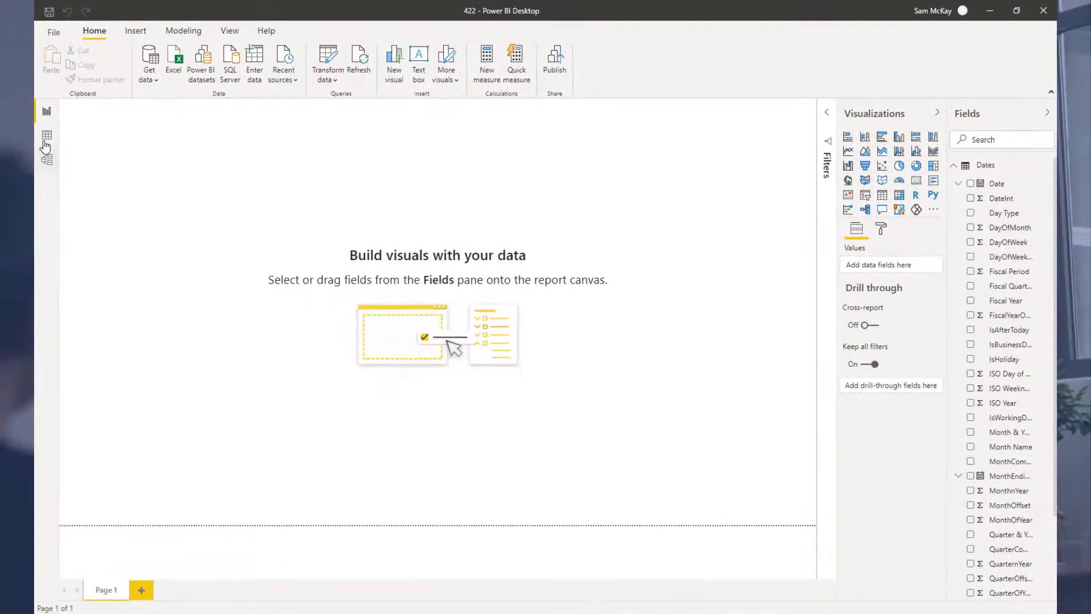
- Switch to Data view to display the Dates table's 2,191 rows
{"action": "left_click", "coordinate": [46, 145]}
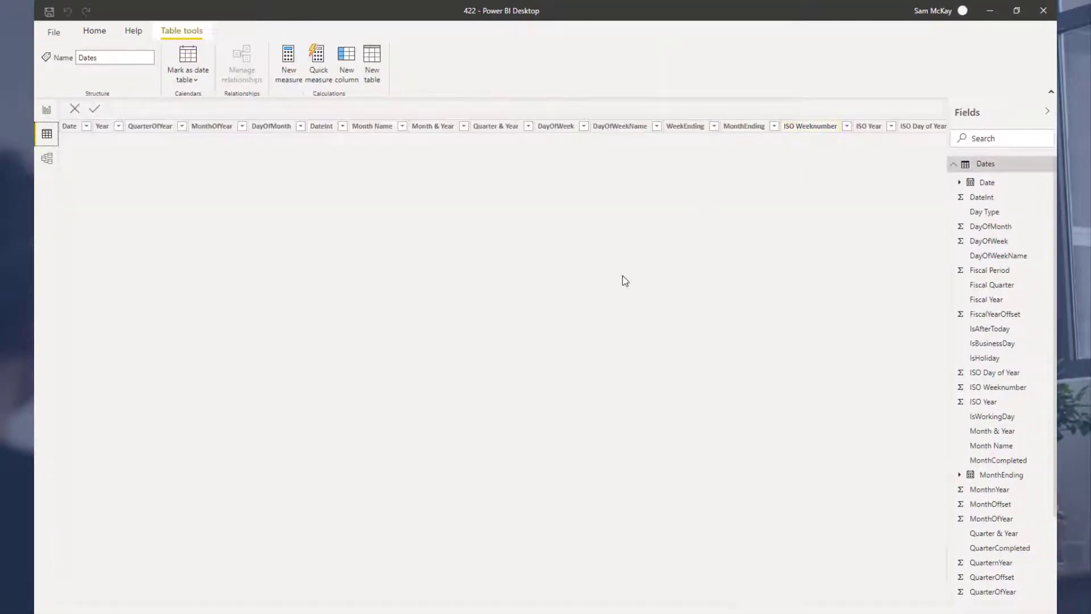